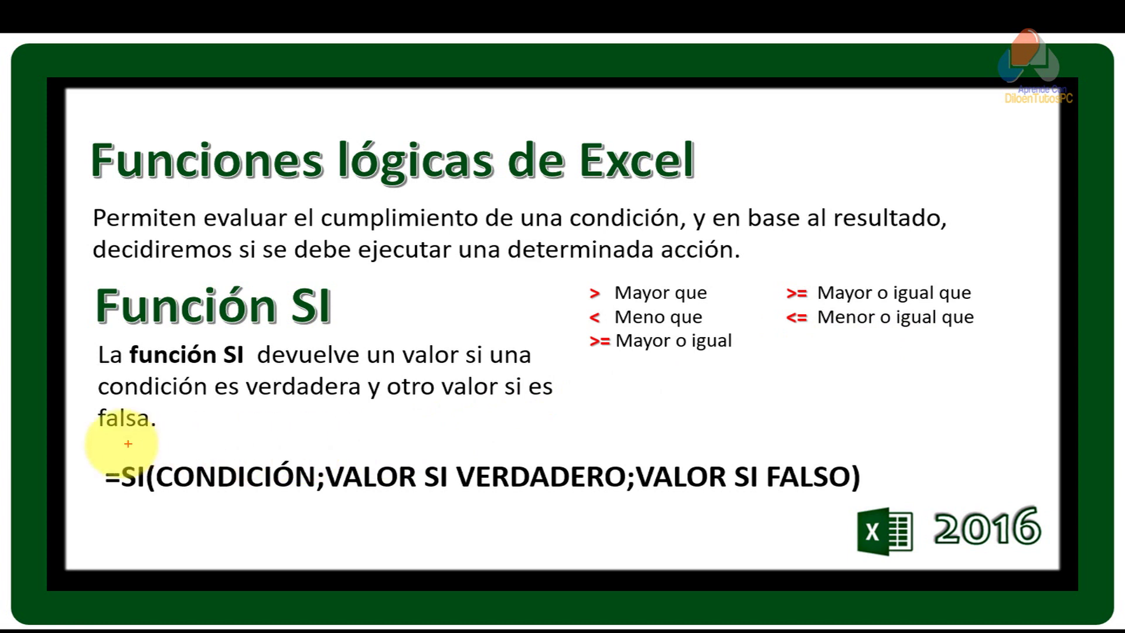
- Box the SI syntax in red and mark the equals sign and the SI function name
{"action": "mouse_move", "coordinate": [82, 444]}
{"action": "left_mouse_down"}
{"action": "mouse_move", "coordinate": [659, 529]}
{"action": "mouse_move", "coordinate": [907, 514]}
{"action": "left_mouse_up"}
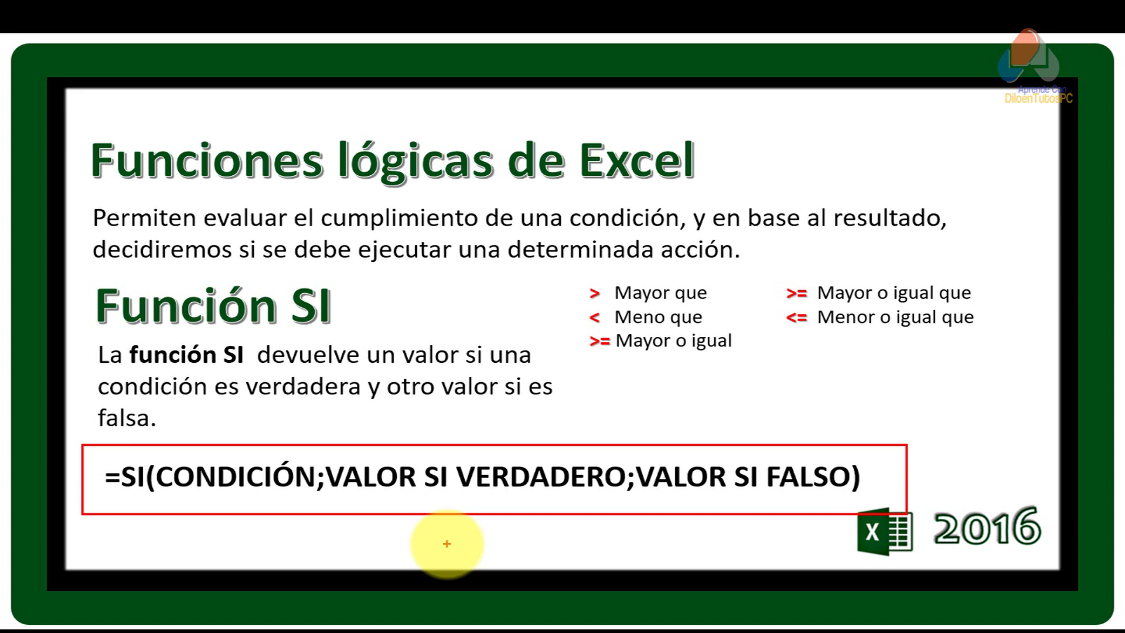
{"action": "left_click_drag", "start_coordinate": [109, 493], "coordinate": [105, 544]}
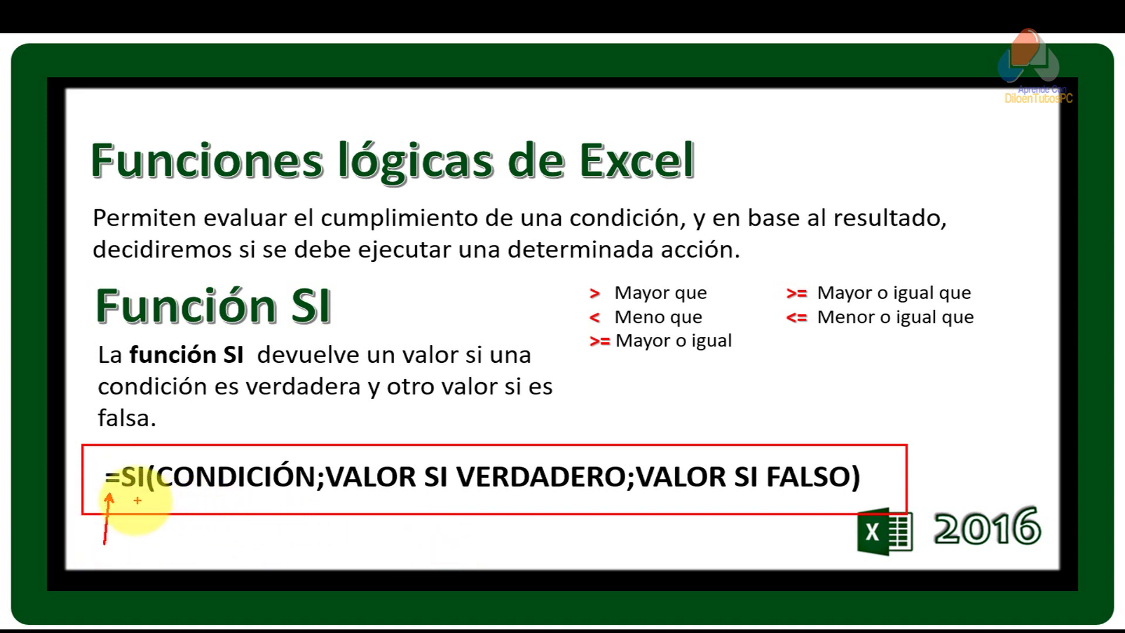
{"action": "left_click_drag", "start_coordinate": [135, 500], "coordinate": [135, 559]}
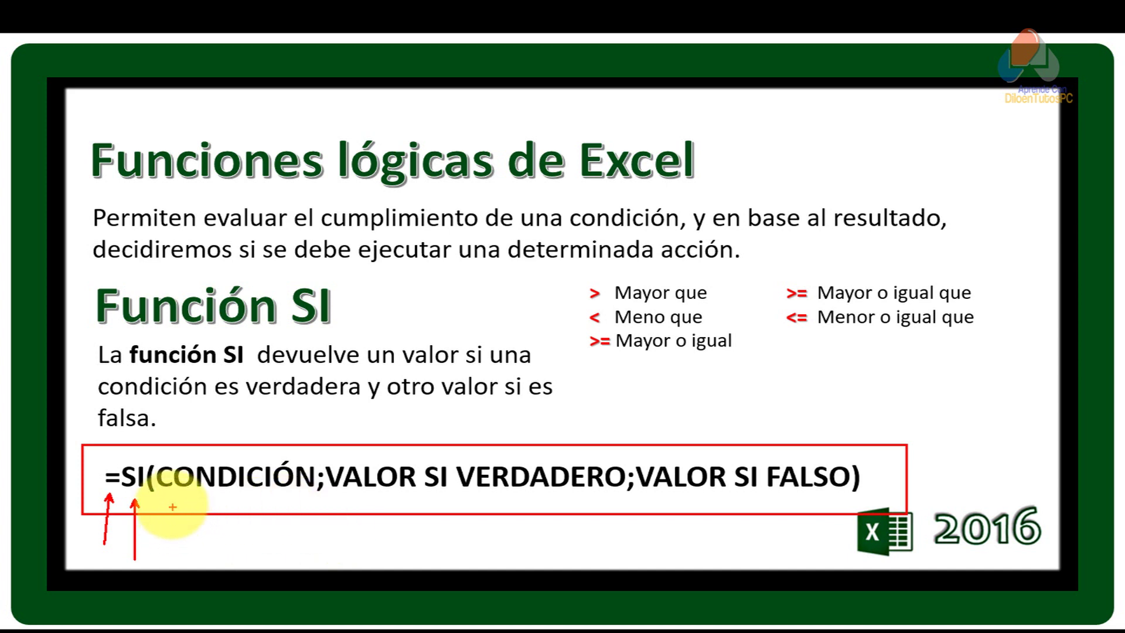
- Underline the CONDICIÓN, VALOR SI VERDADERO and VALOR SI FALSO arguments
{"action": "left_click_drag", "start_coordinate": [163, 498], "coordinate": [317, 498]}
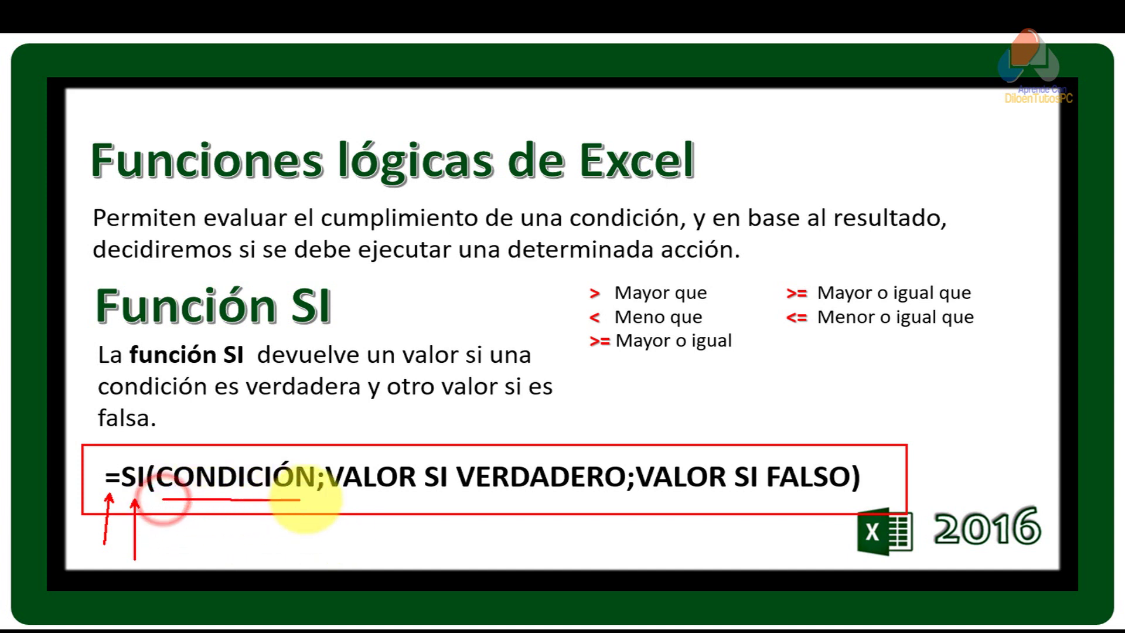
{"action": "left_click_drag", "start_coordinate": [316, 499], "coordinate": [318, 500]}
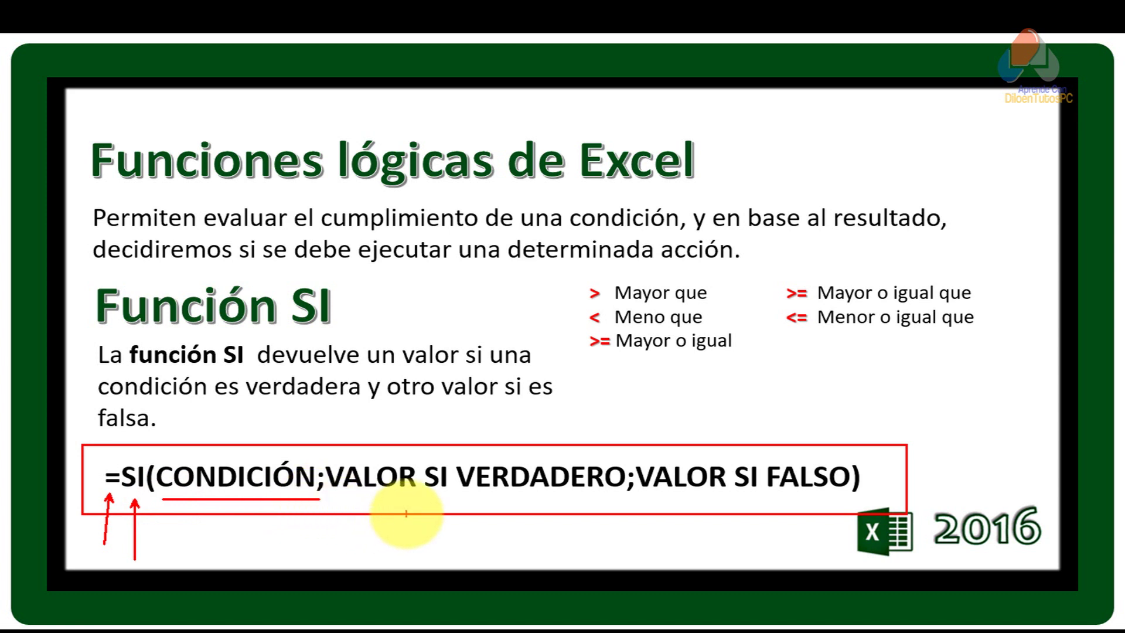
{"action": "left_click_drag", "start_coordinate": [334, 498], "coordinate": [623, 500]}
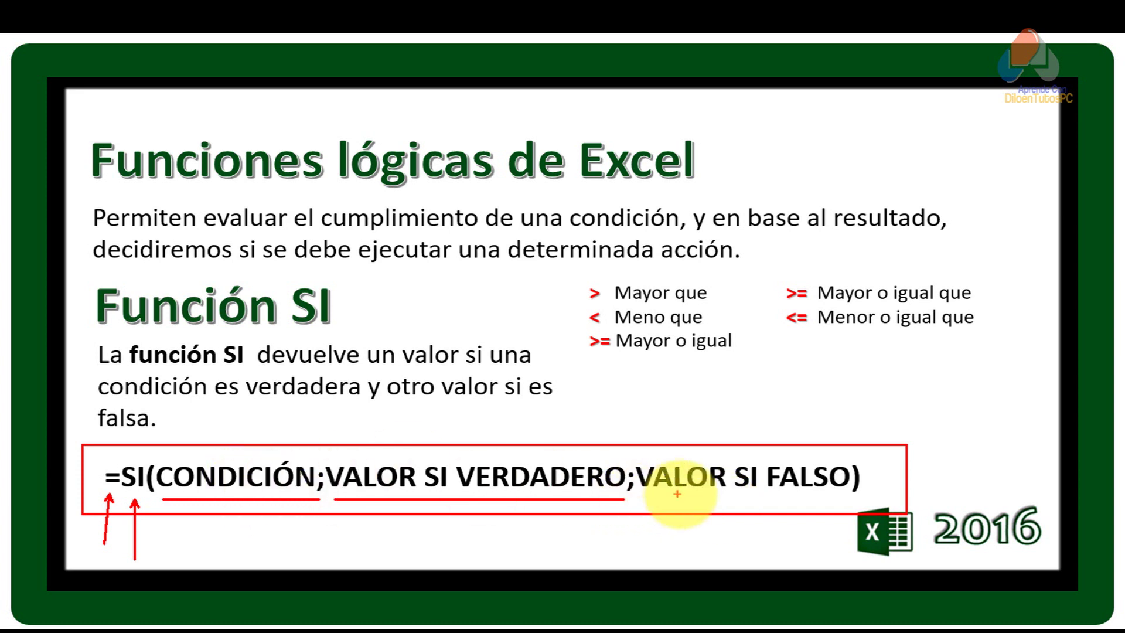
{"action": "left_click_drag", "start_coordinate": [644, 497], "coordinate": [853, 497]}
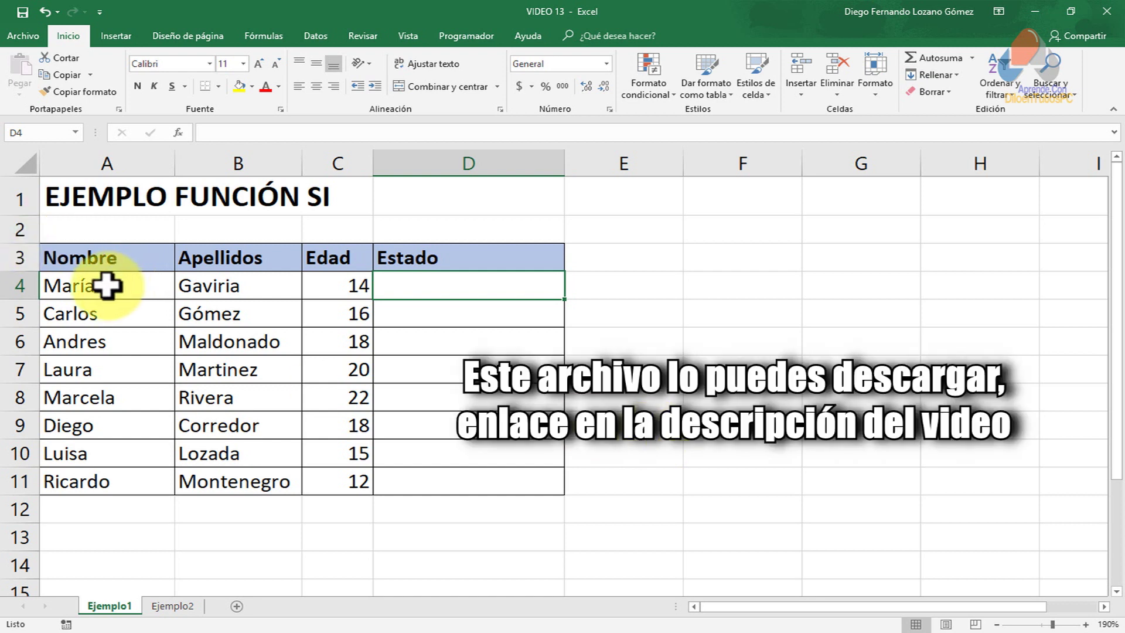
{"action": "left_click_drag", "start_coordinate": [111, 286], "coordinate": [281, 474]}
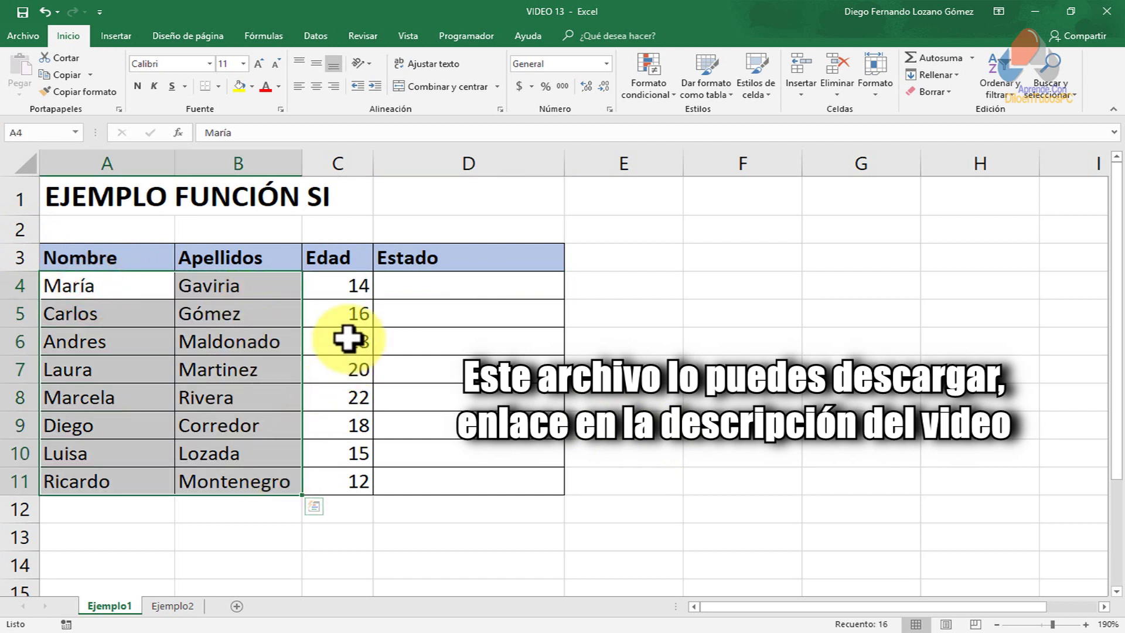
{"action": "left_click_drag", "start_coordinate": [342, 291], "coordinate": [343, 478]}
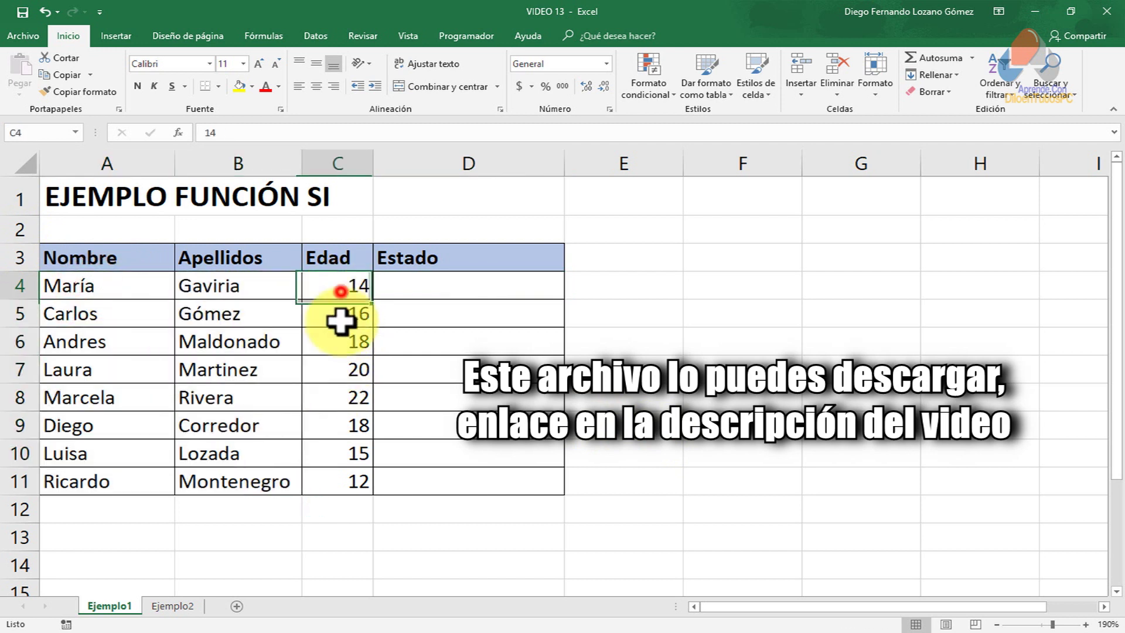
{"action": "left_click", "coordinate": [457, 286]}
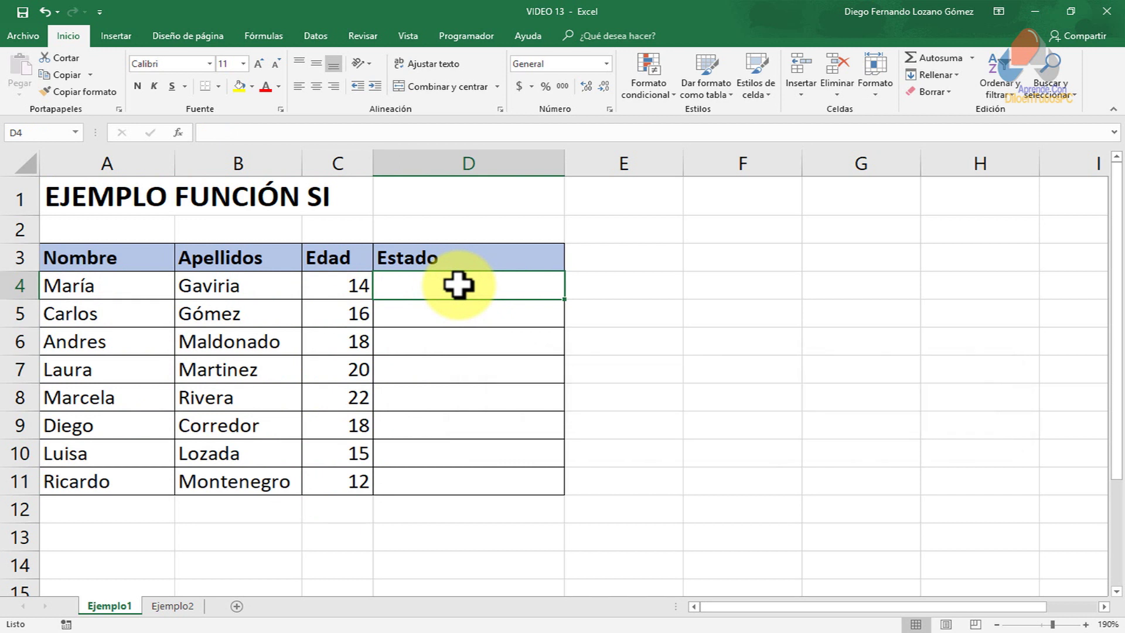
{"action": "left_click", "coordinate": [344, 281]}
{"action": "left_click", "coordinate": [463, 287]}
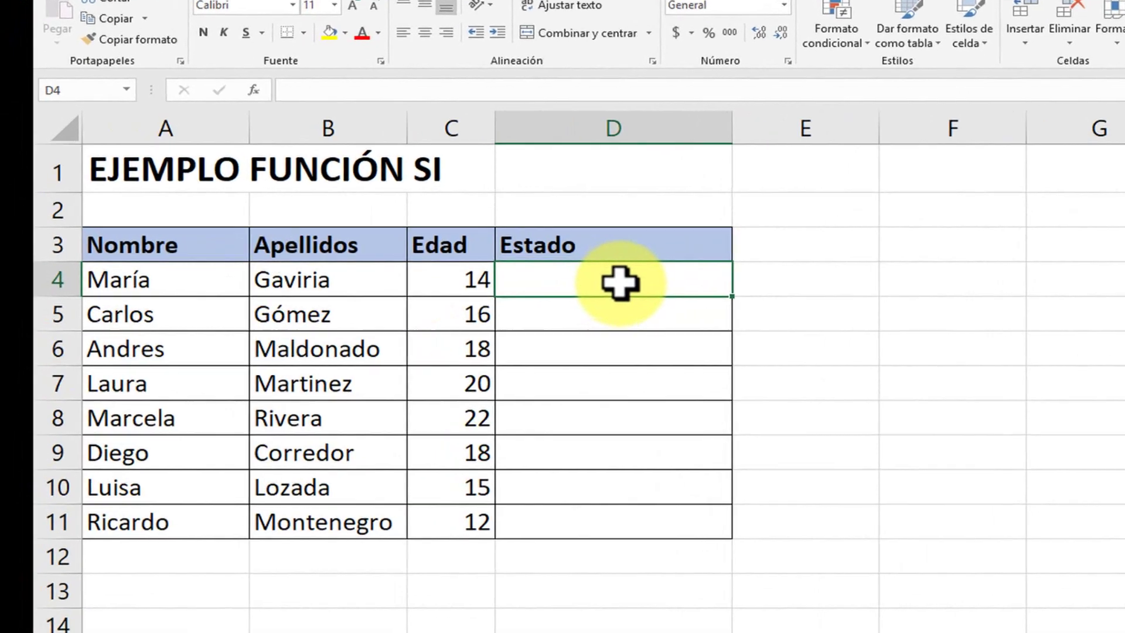
{"action": "type", "text": "="}
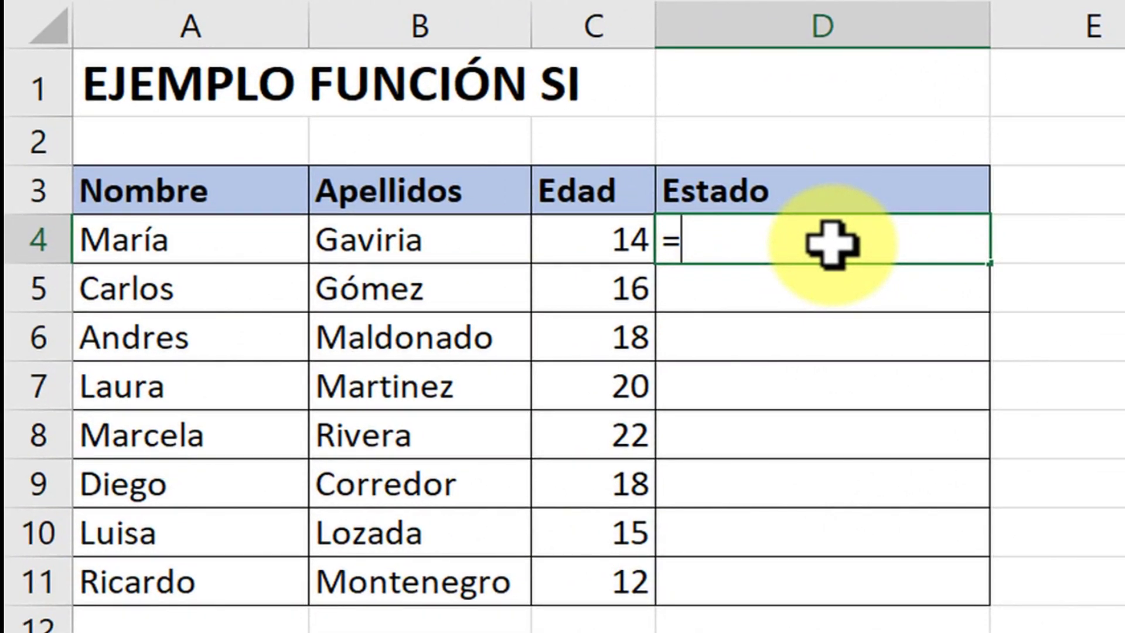
{"action": "type", "text": "si"}
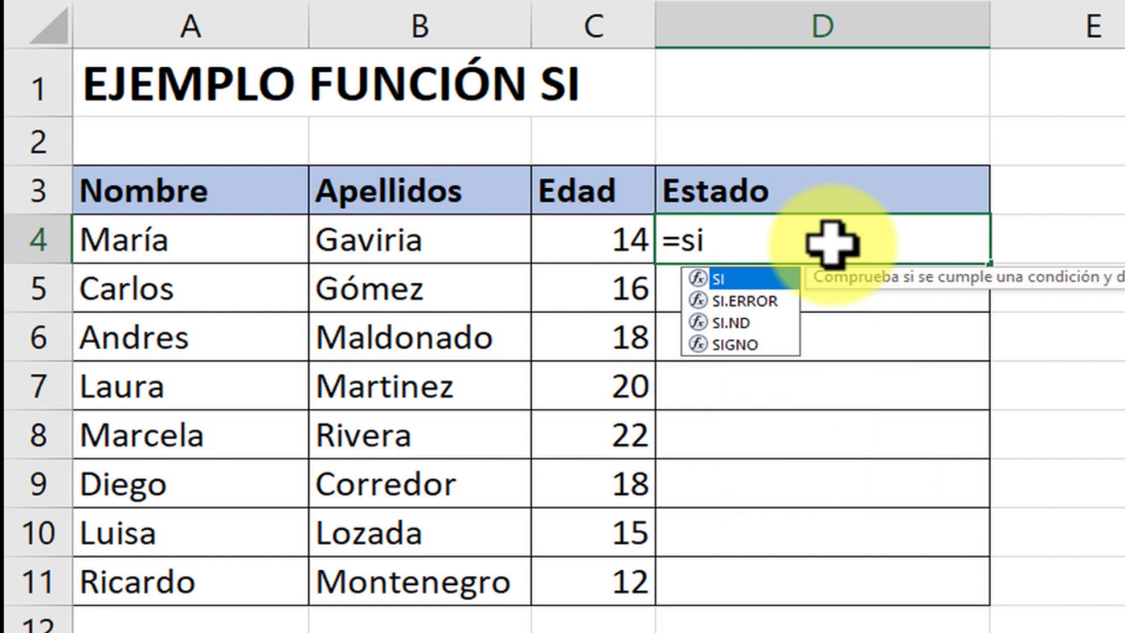
- Begin D4's formula as =SI(C4>=18; using María's age as the test
{"action": "key", "text": "Tab"}
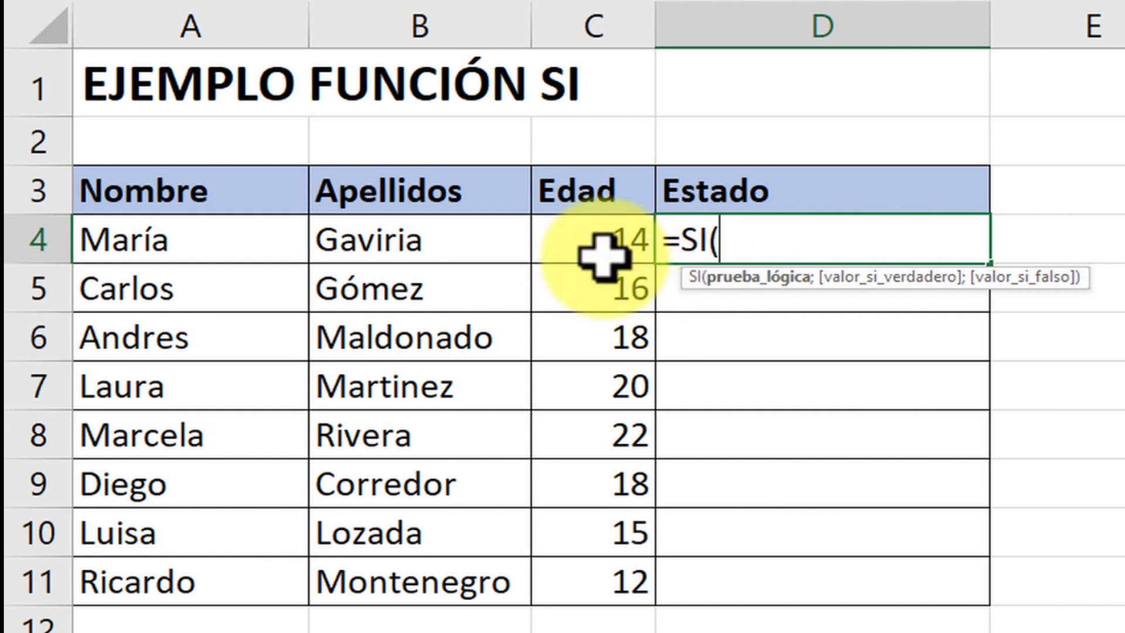
{"action": "left_click", "coordinate": [574, 253]}
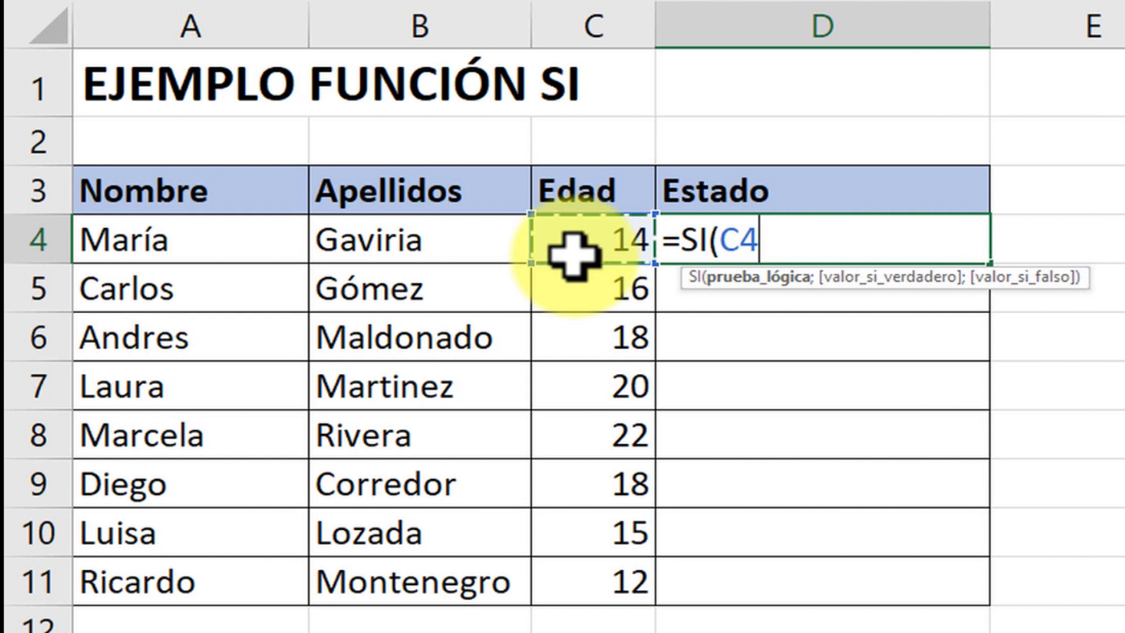
{"action": "type", "text": ">"}
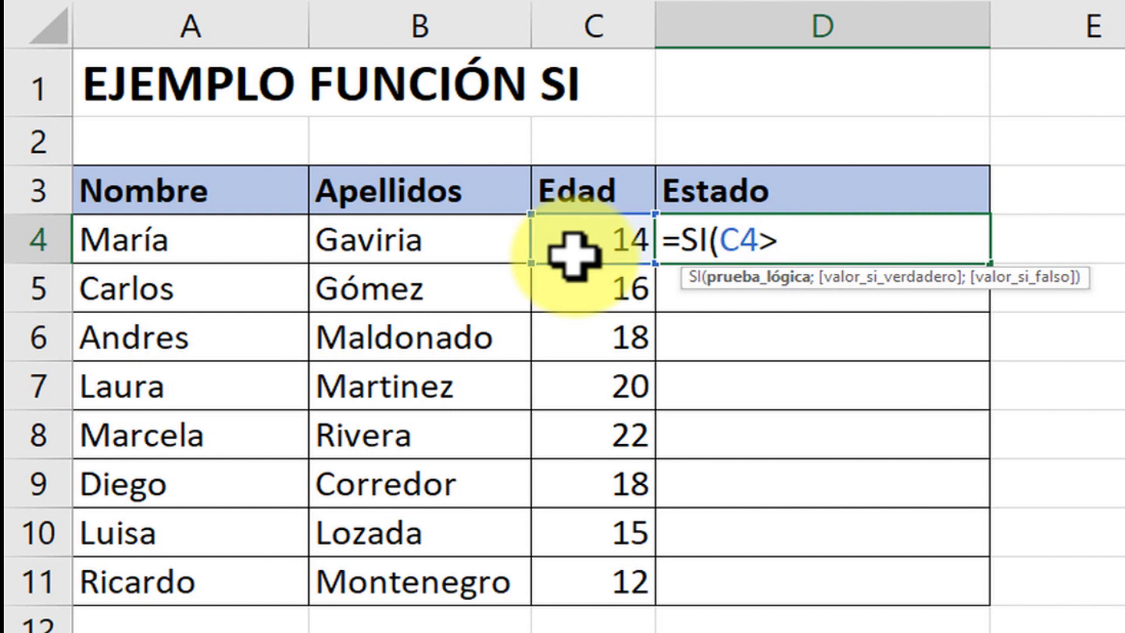
{"action": "type", "text": "=18"}
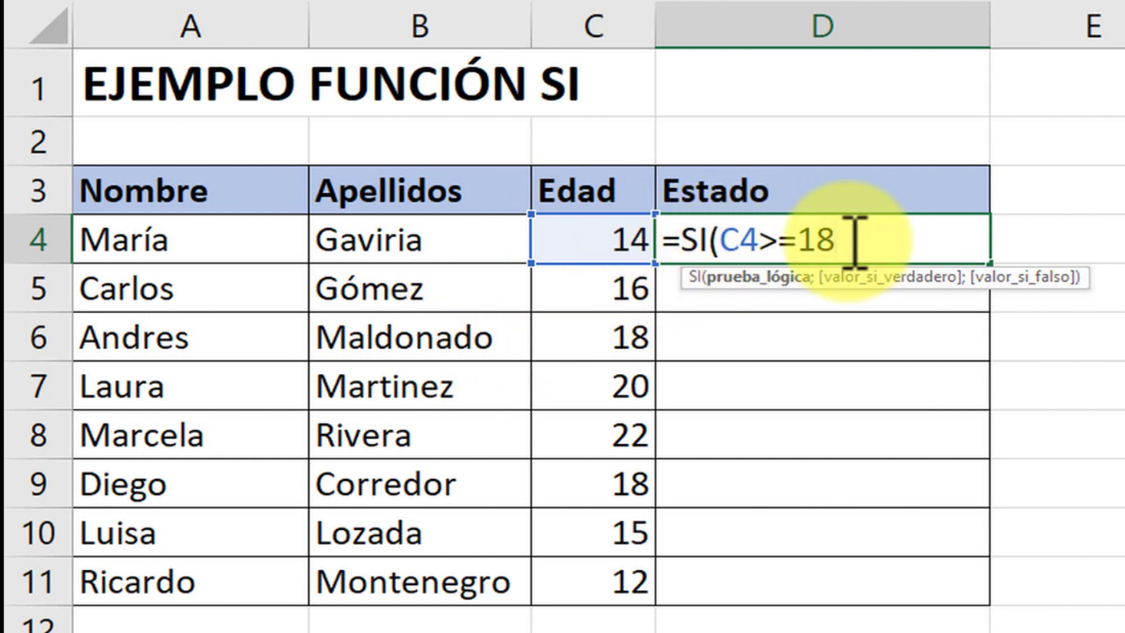
{"action": "type", "text": ";"}
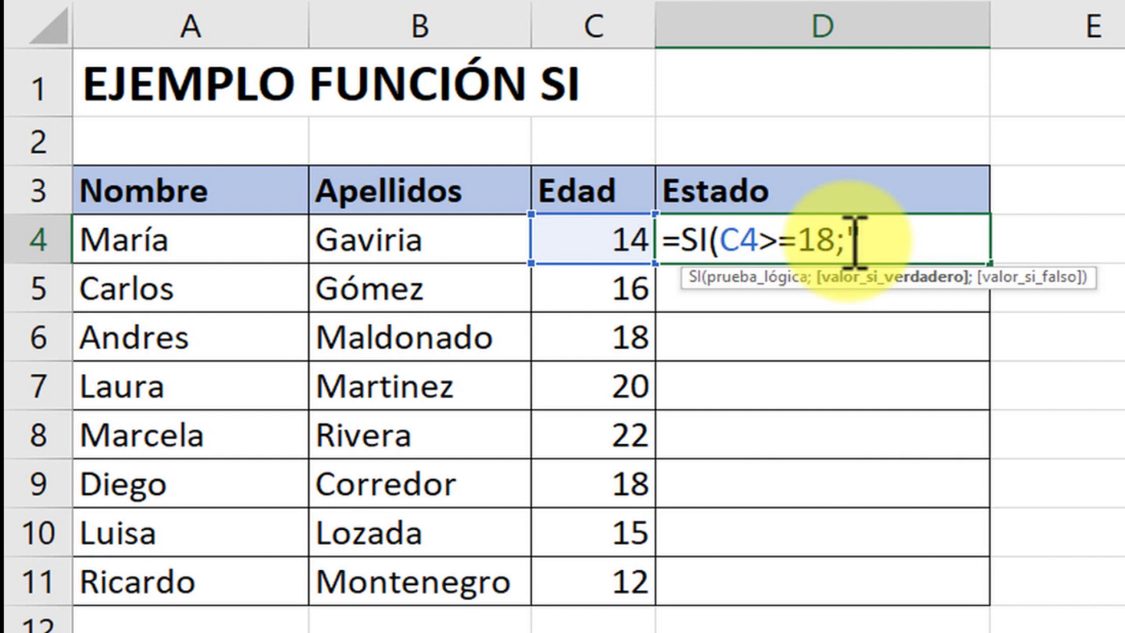
- Complete D4 as =SI(C4>=18;"Mayor de edad";"Menor de edad") and commit it
{"action": "type", "text": "M"}
{"action": "type", "text": "ayor"}
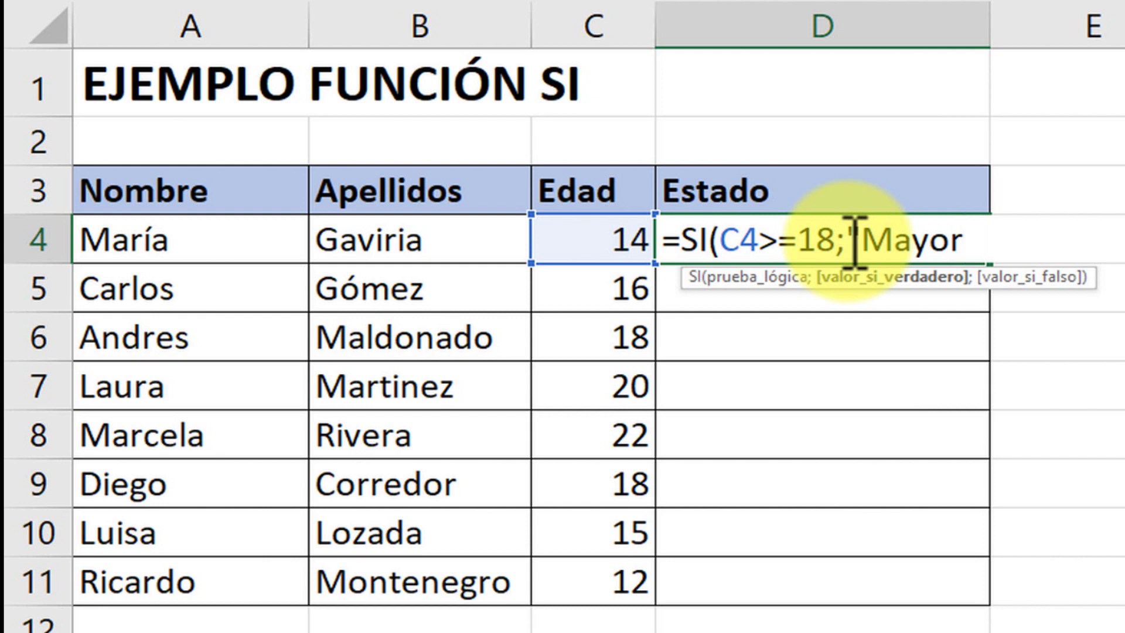
{"action": "type", "text": " de edad"}
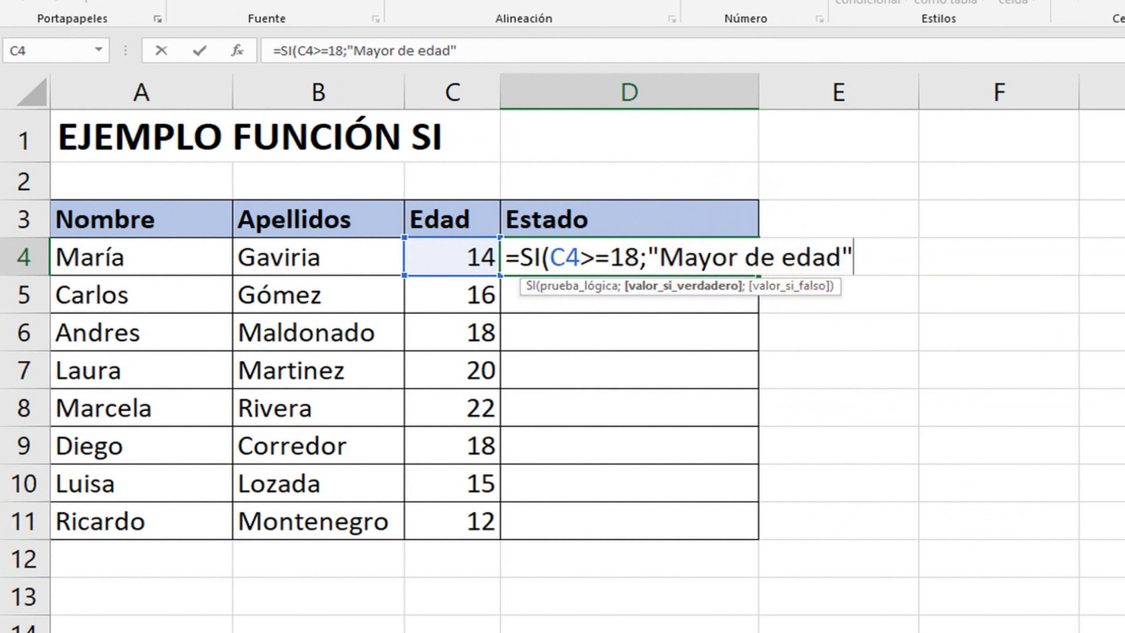
{"action": "type", "text": ";"}
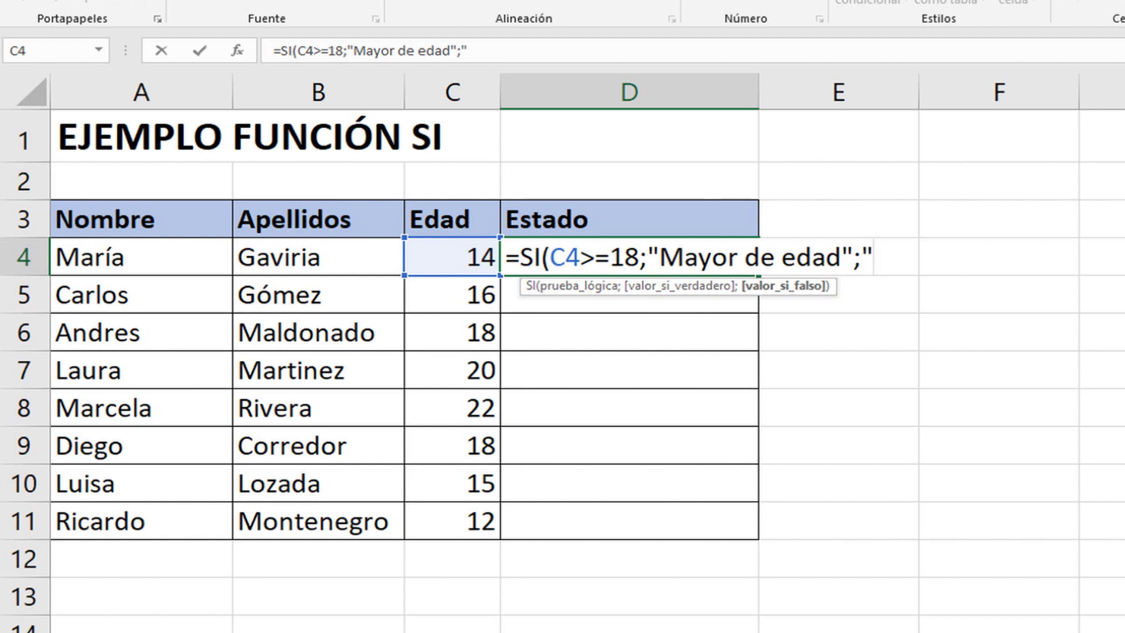
{"action": "type", "text": "Meno"}
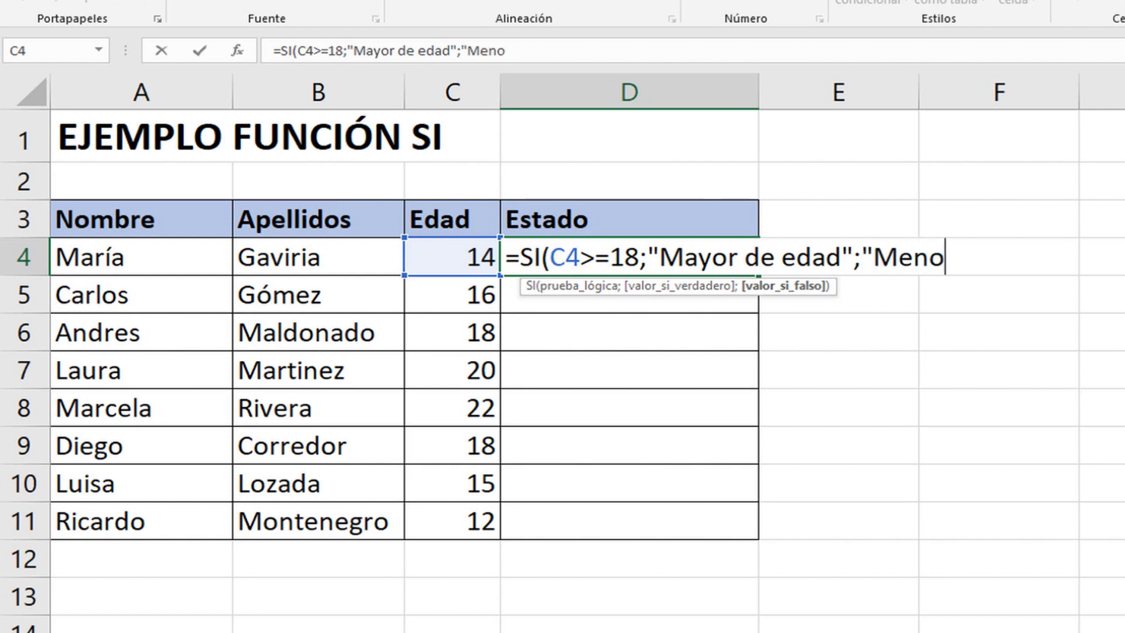
{"action": "type", "text": "r de edad\""}
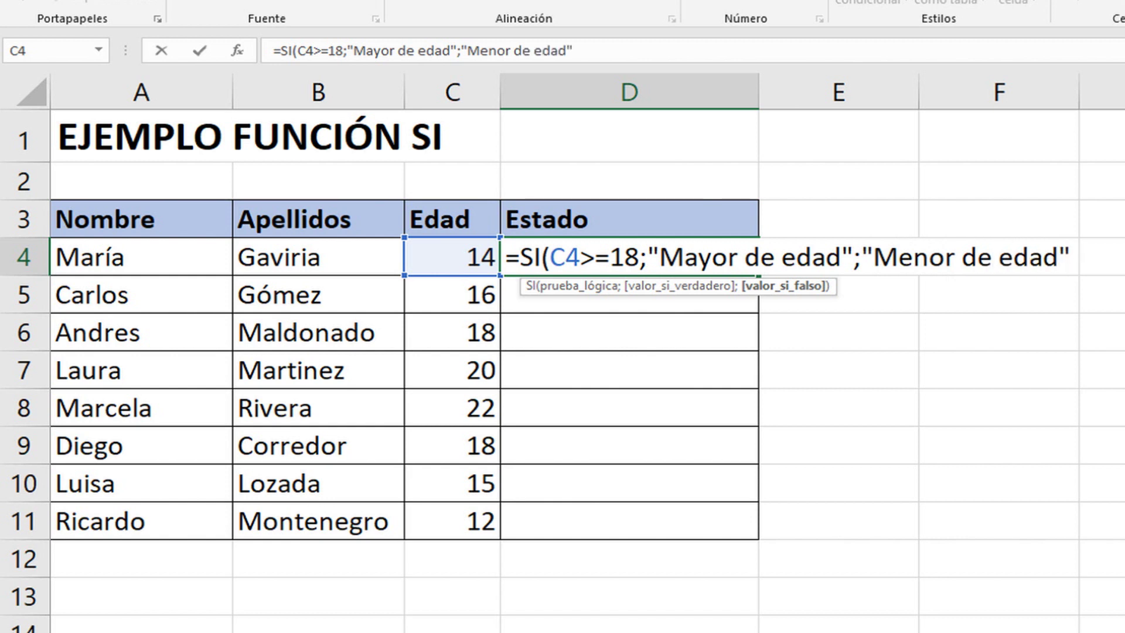
{"action": "type", "text": ")"}
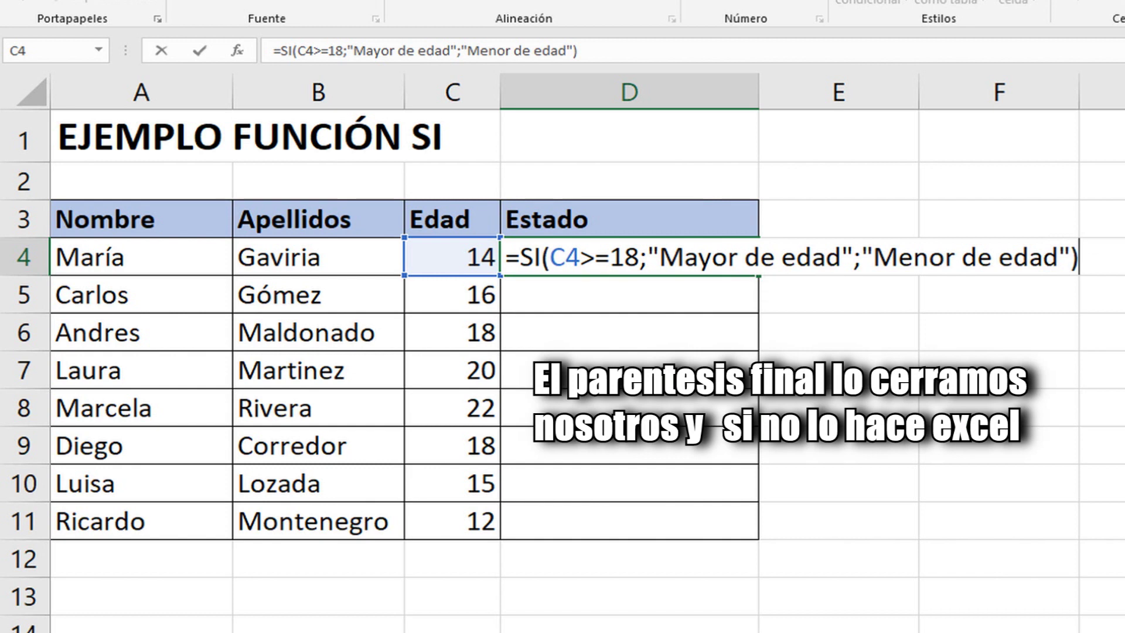
{"action": "key", "text": "Return"}
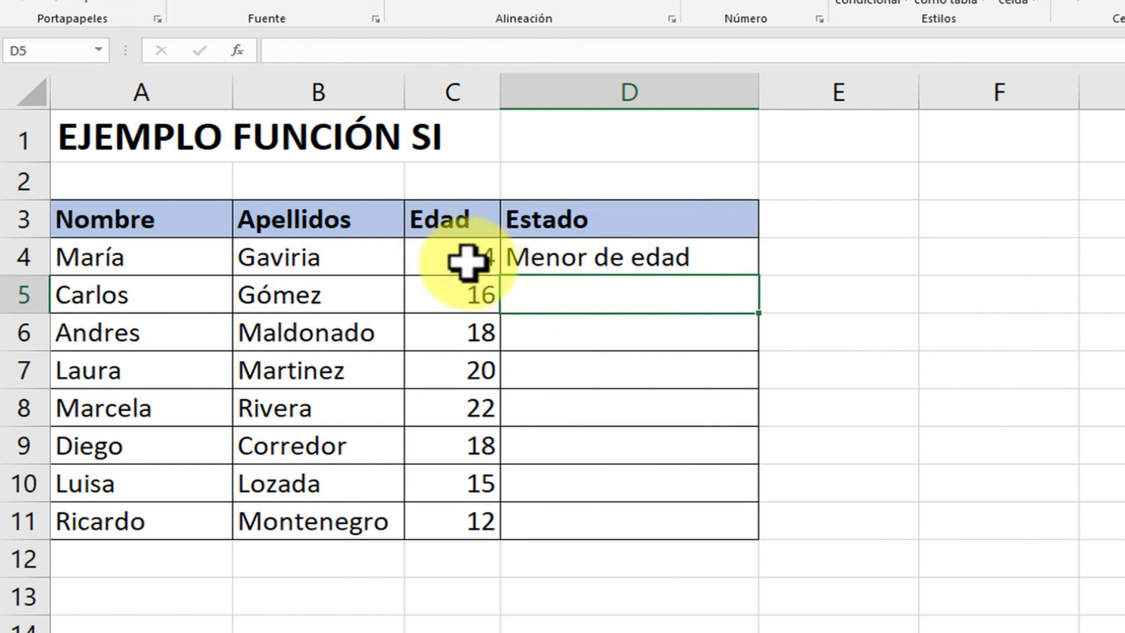
- Fill D4's Estado formula down to D11 and check the results in rows 4–6
{"action": "left_click", "coordinate": [594, 257]}
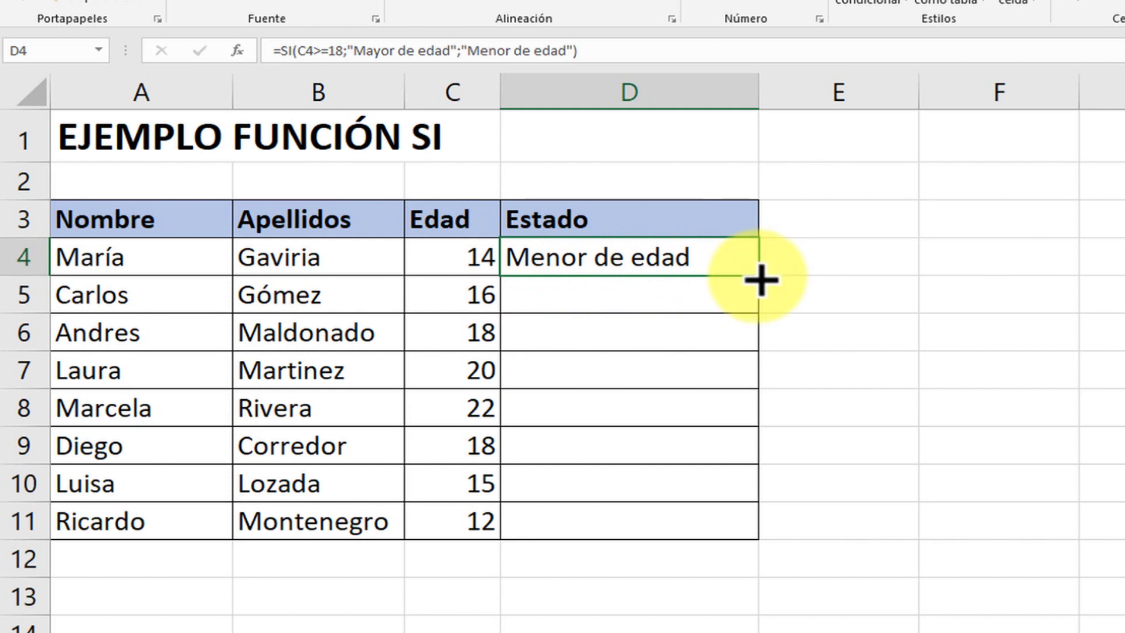
{"action": "left_click_drag", "start_coordinate": [760, 280], "coordinate": [752, 530]}
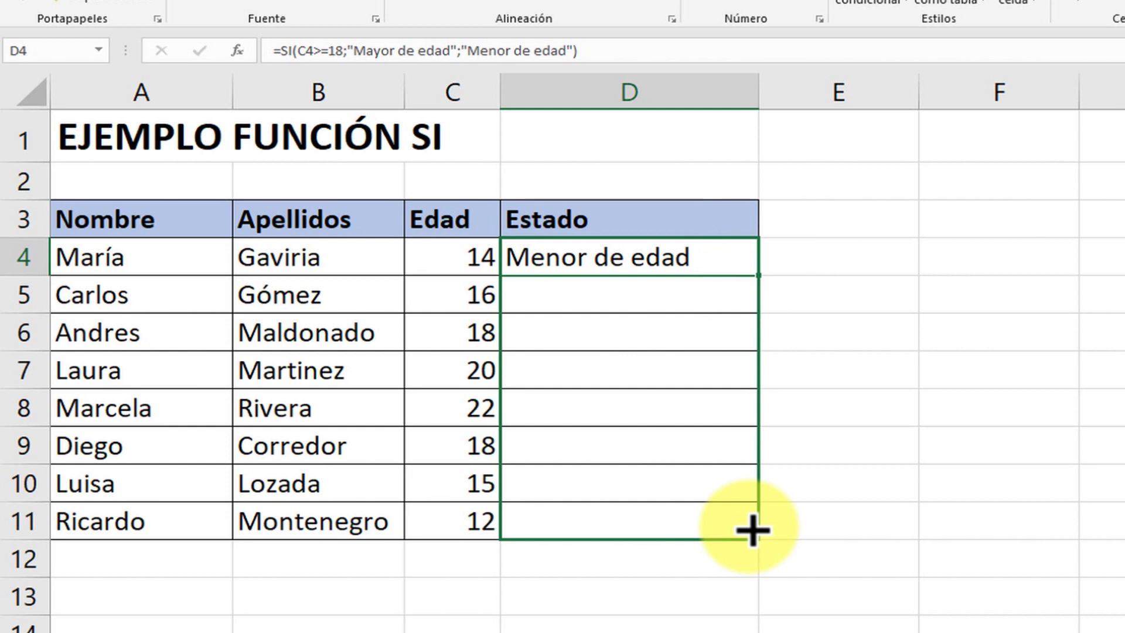
{"action": "left_click_drag", "start_coordinate": [753, 530], "coordinate": [754, 531]}
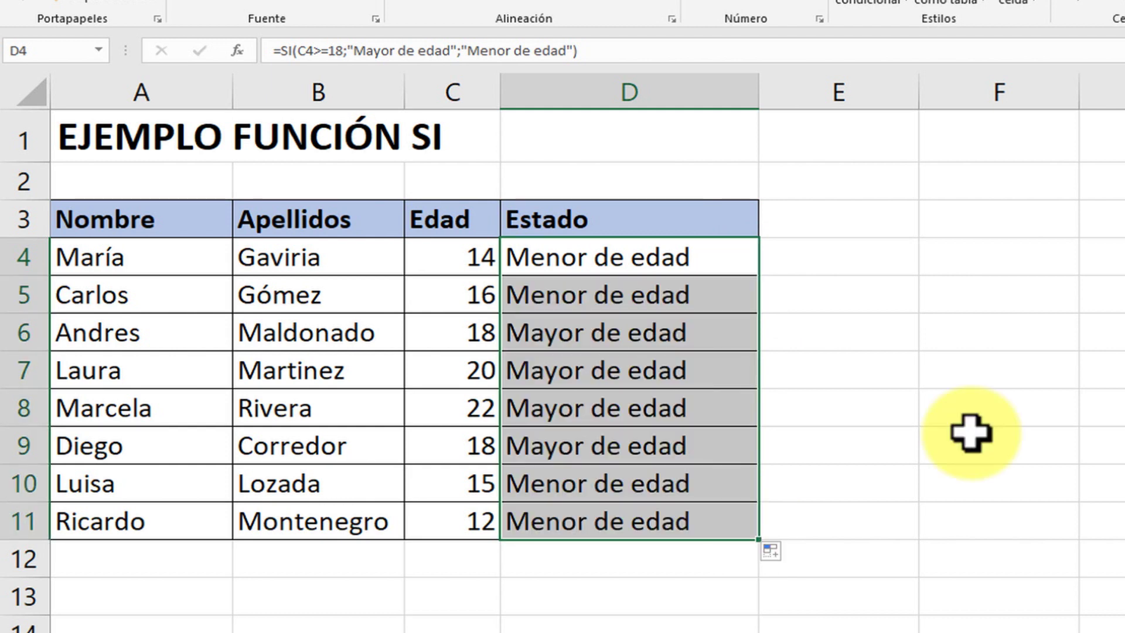
{"action": "left_click", "coordinate": [652, 251]}
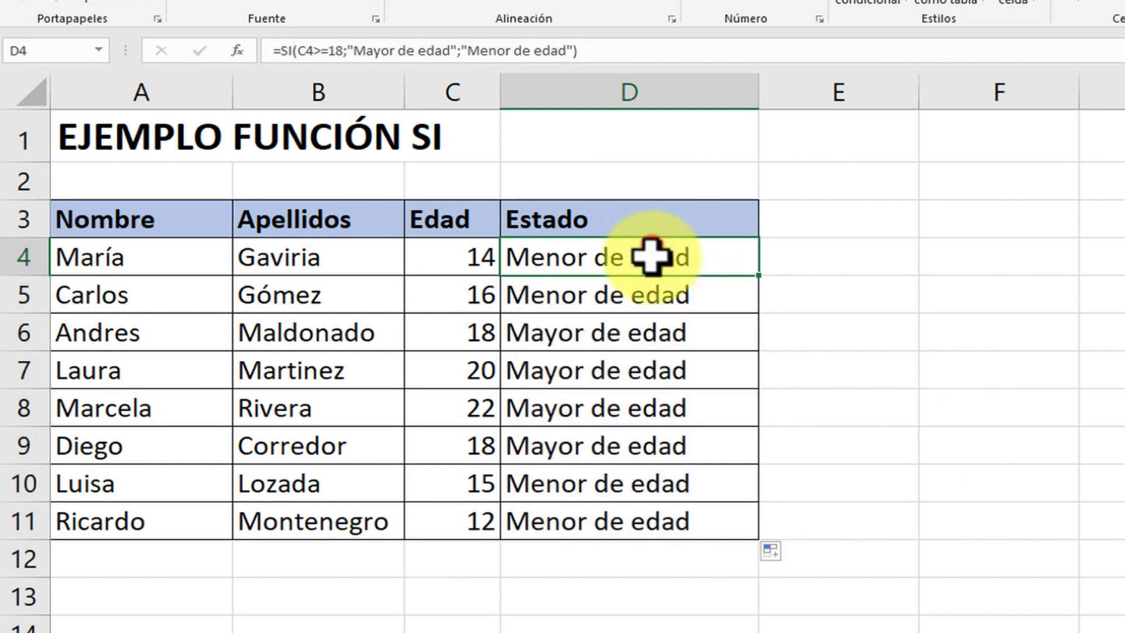
{"action": "left_click", "coordinate": [451, 257]}
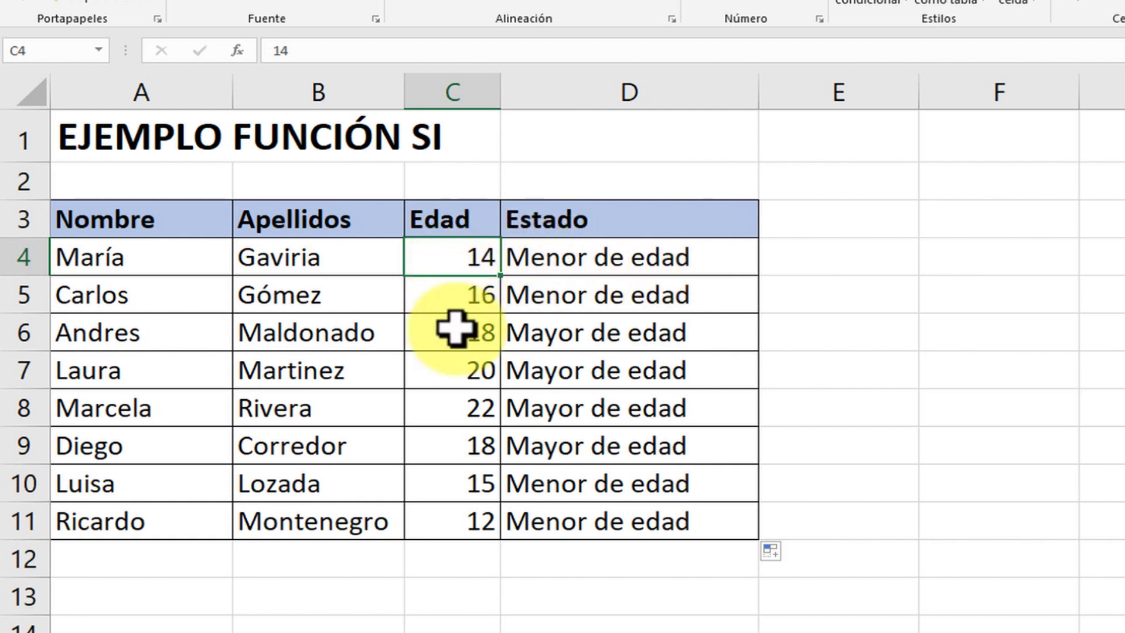
{"action": "left_click", "coordinate": [597, 260]}
{"action": "left_click", "coordinate": [567, 299]}
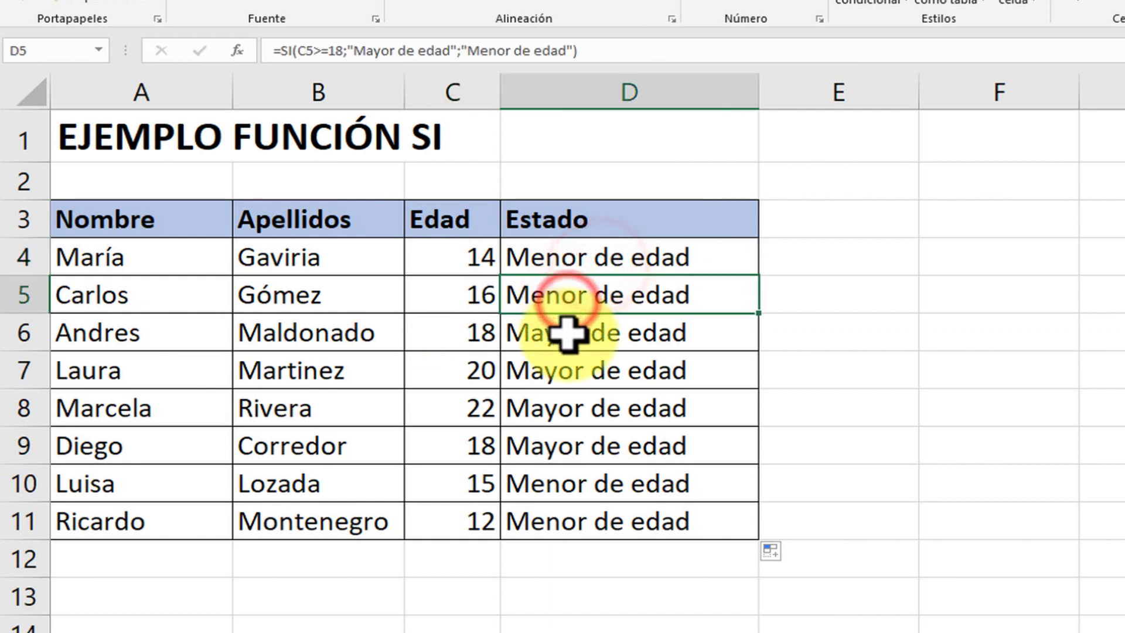
{"action": "left_click", "coordinate": [568, 337]}
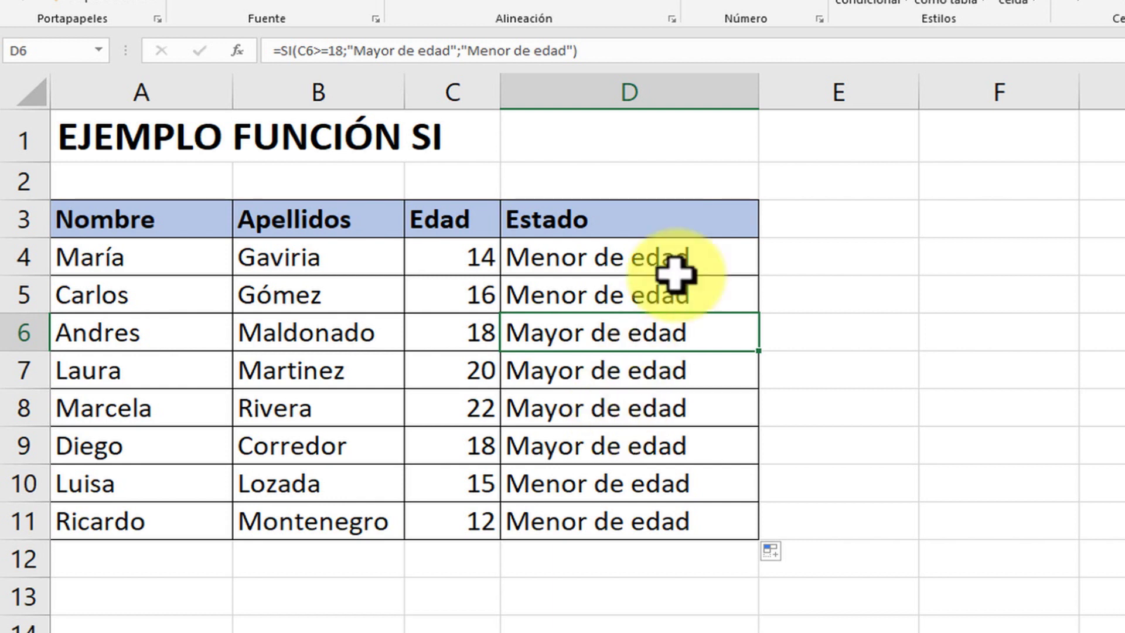
- Delete the Estado results in D4:D11
{"action": "left_click_drag", "start_coordinate": [616, 254], "coordinate": [635, 509]}
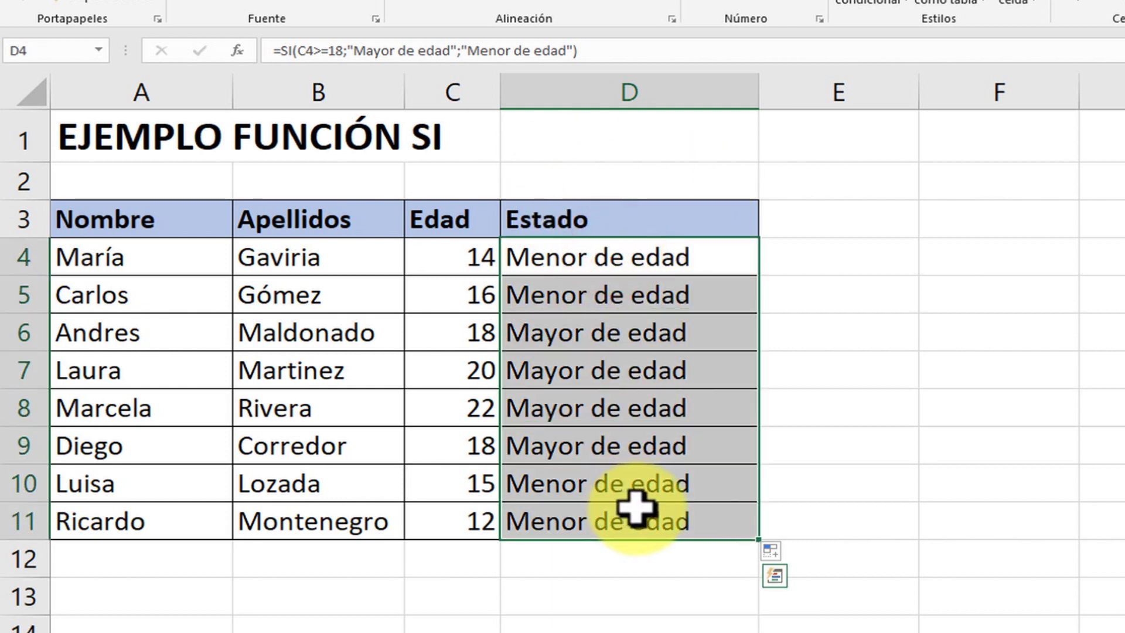
{"action": "key", "text": "Delete"}
{"action": "left_click", "coordinate": [576, 264]}
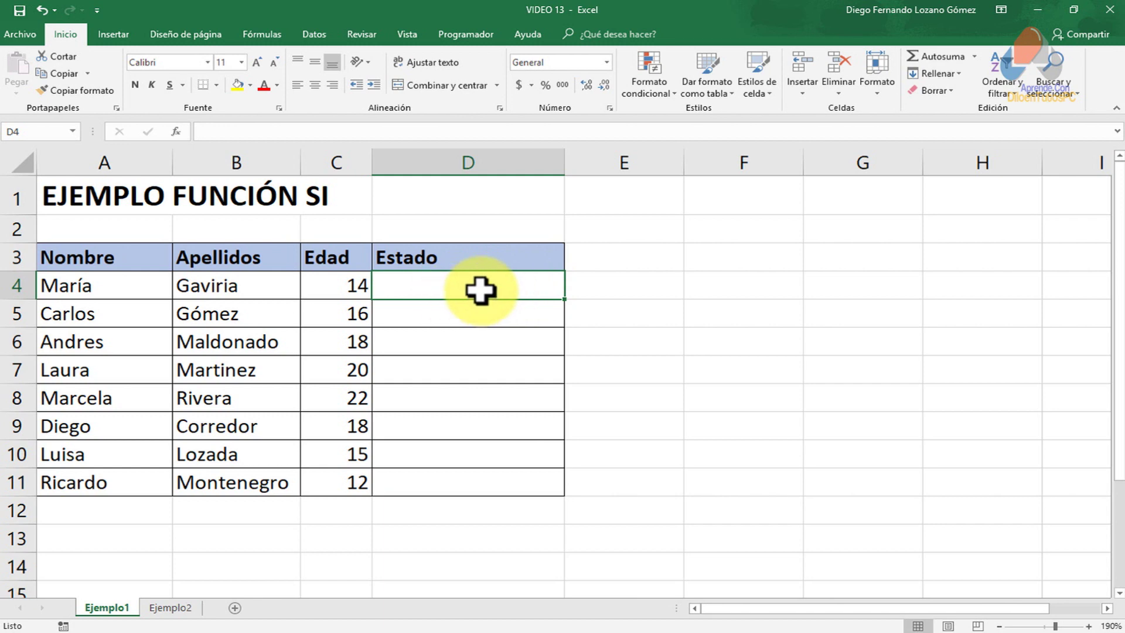
- Insert the SI function into D4 from the Lógica category of Insertar función
{"action": "left_click", "coordinate": [177, 133]}
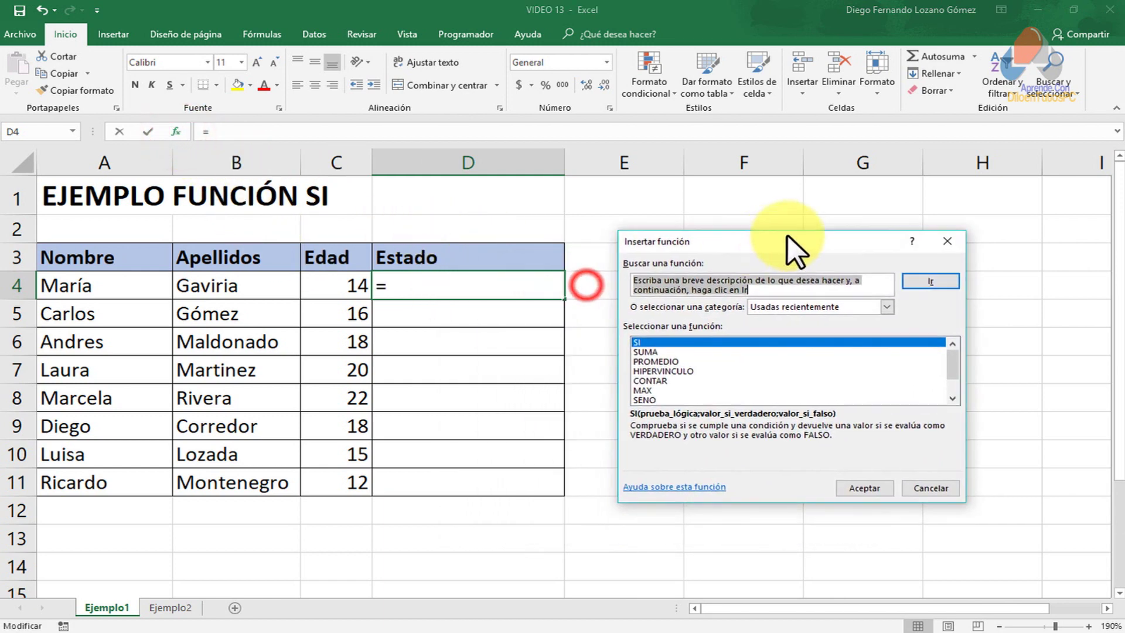
{"action": "left_click_drag", "start_coordinate": [789, 236], "coordinate": [819, 223]}
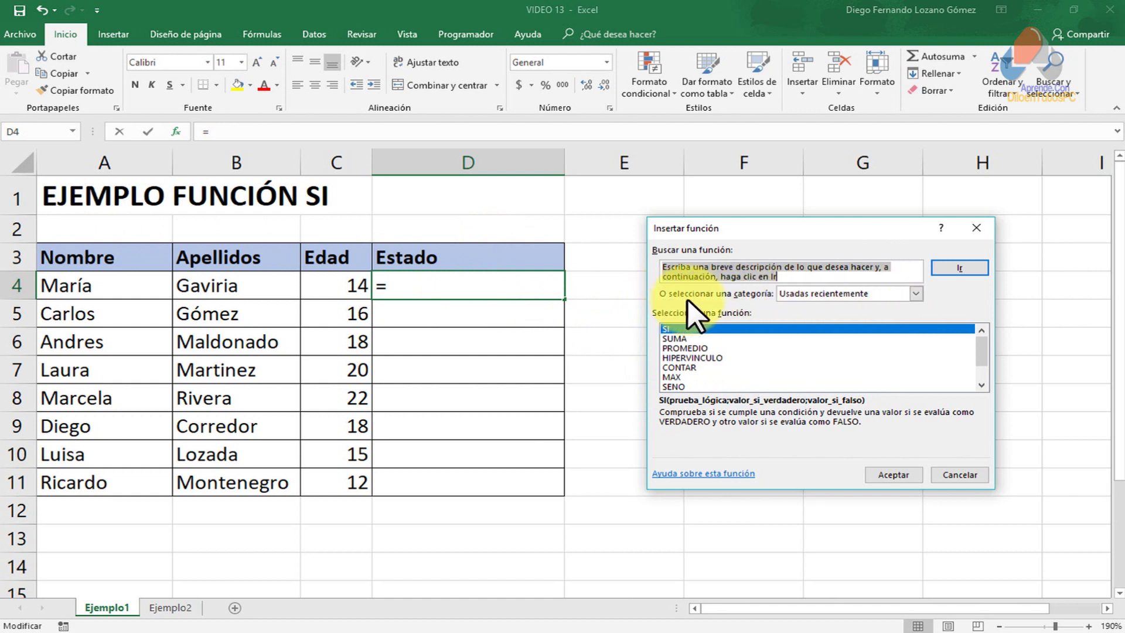
{"action": "left_click", "coordinate": [915, 294]}
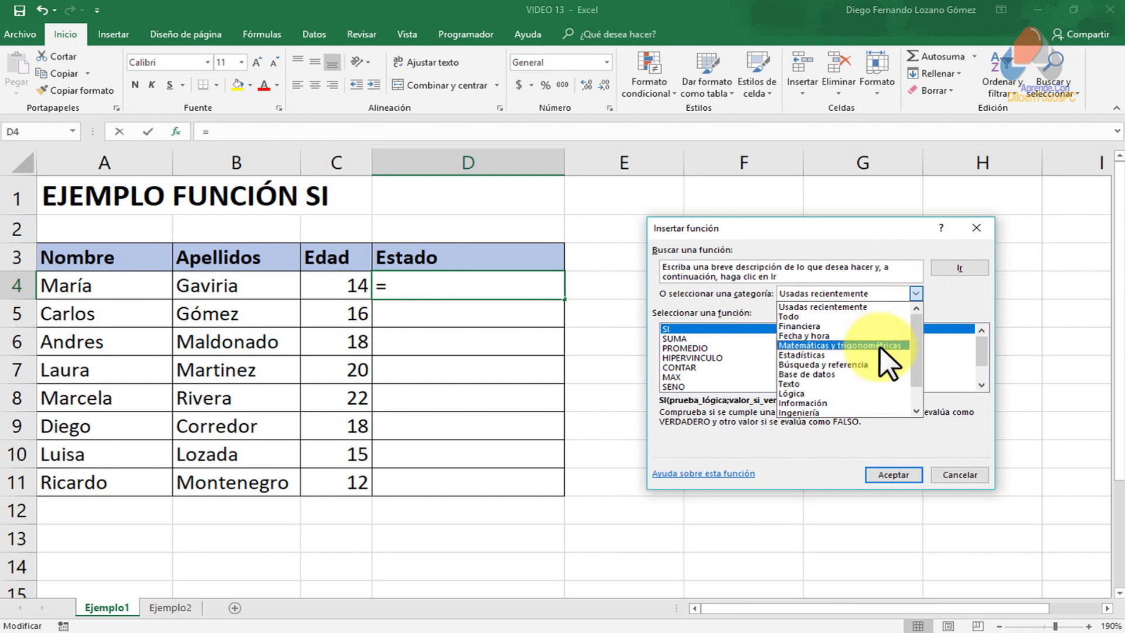
{"action": "left_click", "coordinate": [796, 391]}
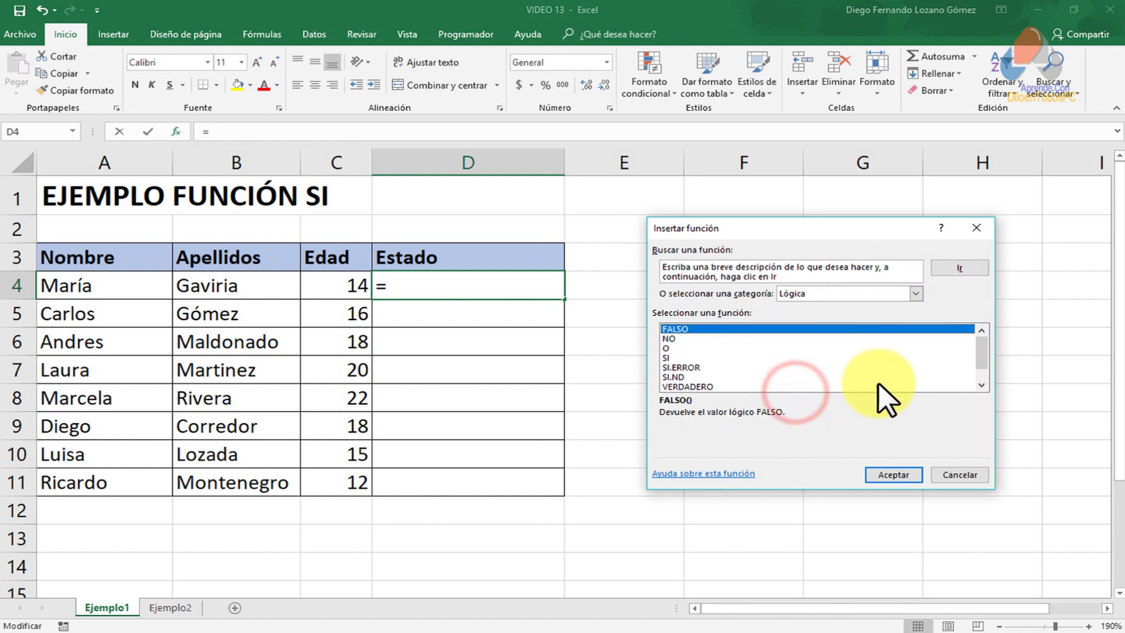
{"action": "left_click", "coordinate": [669, 357]}
{"action": "left_click", "coordinate": [887, 474]}
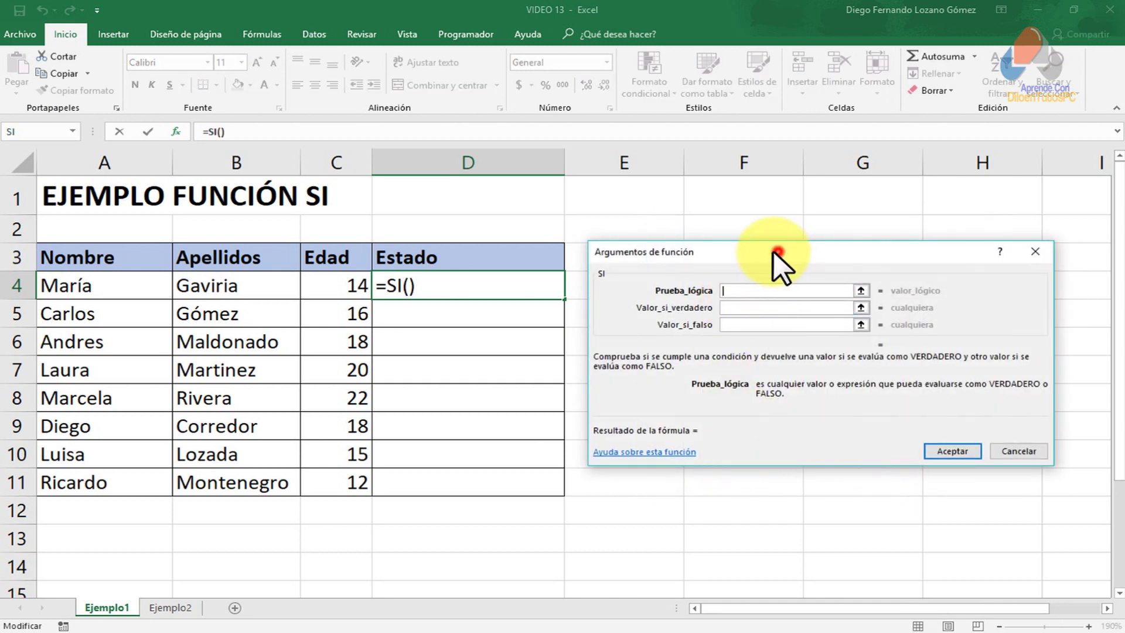
- Set the SI logical test to C4>=18 in the Argumentos de función dialog
{"action": "left_click_drag", "start_coordinate": [778, 252], "coordinate": [692, 252]}
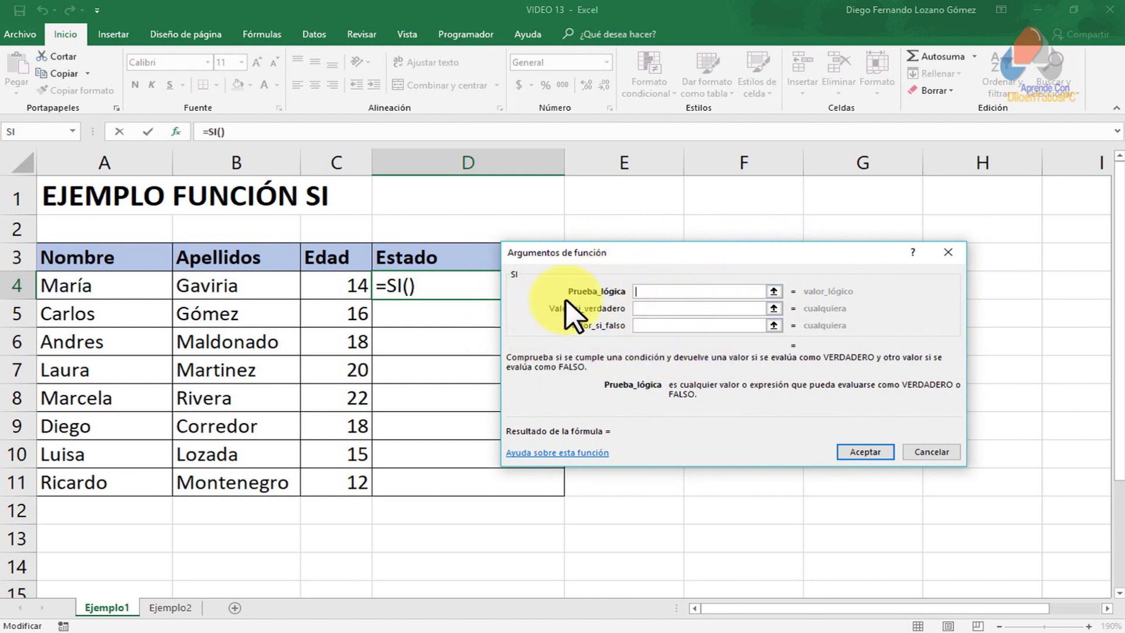
{"action": "mouse_move", "coordinate": [605, 252]}
{"action": "left_mouse_down"}
{"action": "mouse_move", "coordinate": [550, 256]}
{"action": "mouse_move", "coordinate": [662, 277]}
{"action": "left_mouse_up"}
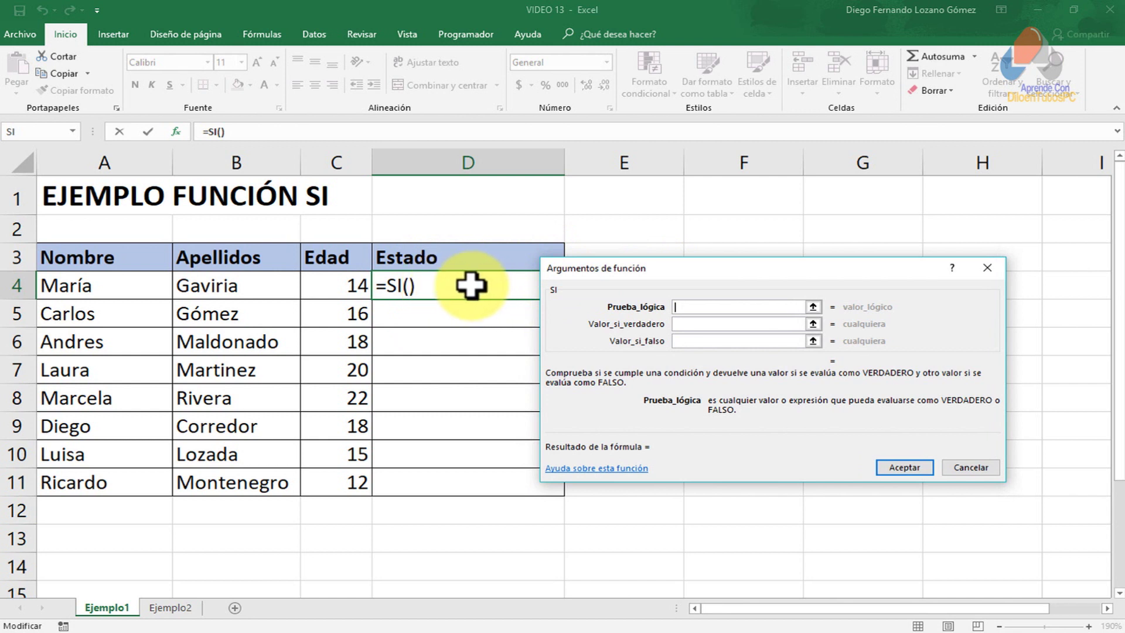
{"action": "left_click", "coordinate": [702, 305]}
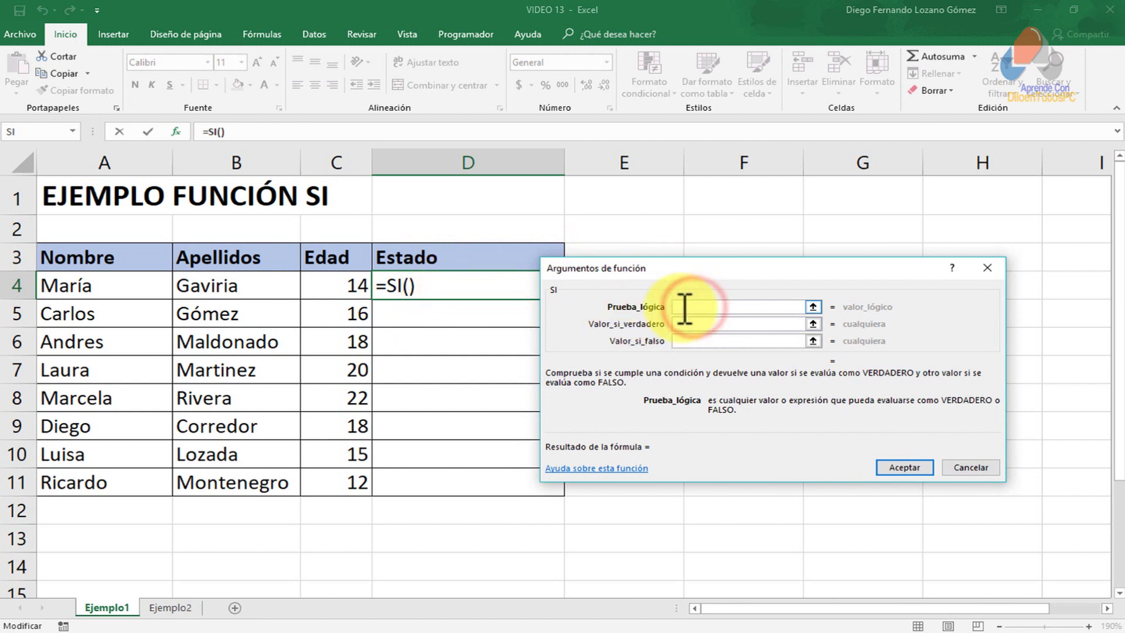
{"action": "left_click", "coordinate": [357, 287]}
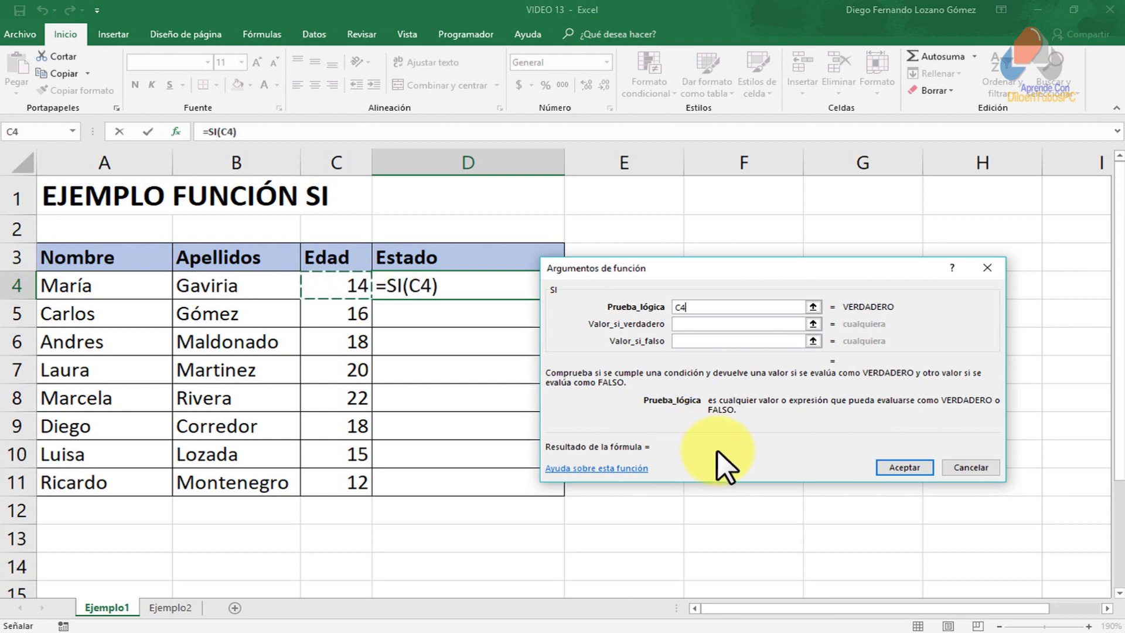
{"action": "type", "text": ">=18"}
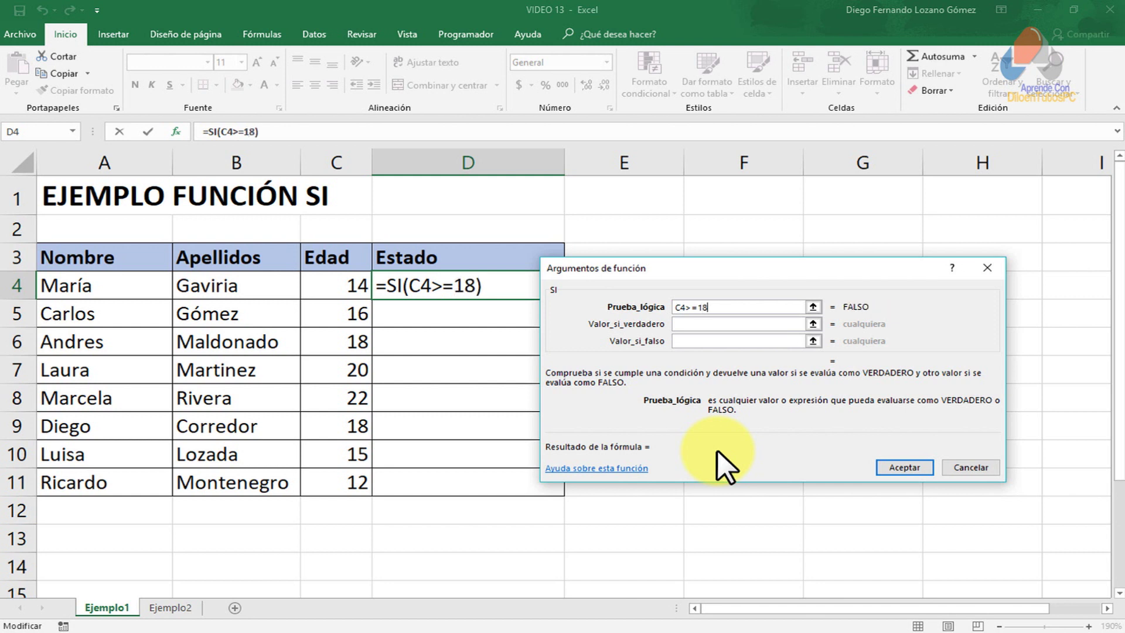
- Enter "Mayor de edad" and "Menor de edad" as the true and false values, then confirm
{"action": "left_click", "coordinate": [701, 324]}
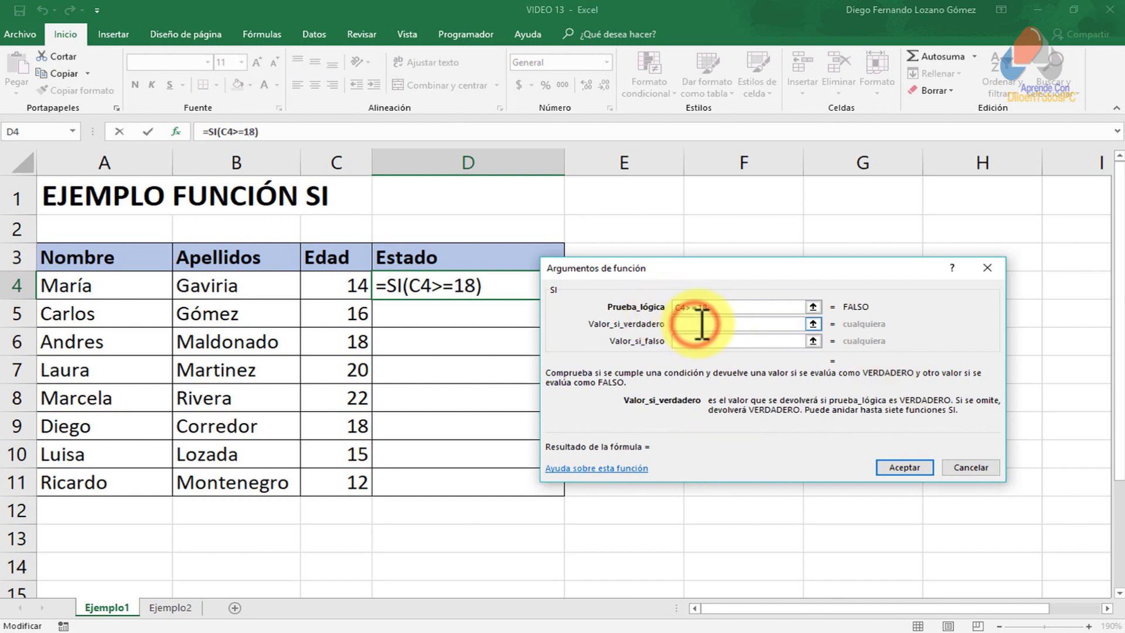
{"action": "type", "text": "m"}
{"action": "key", "text": "BackSpace"}
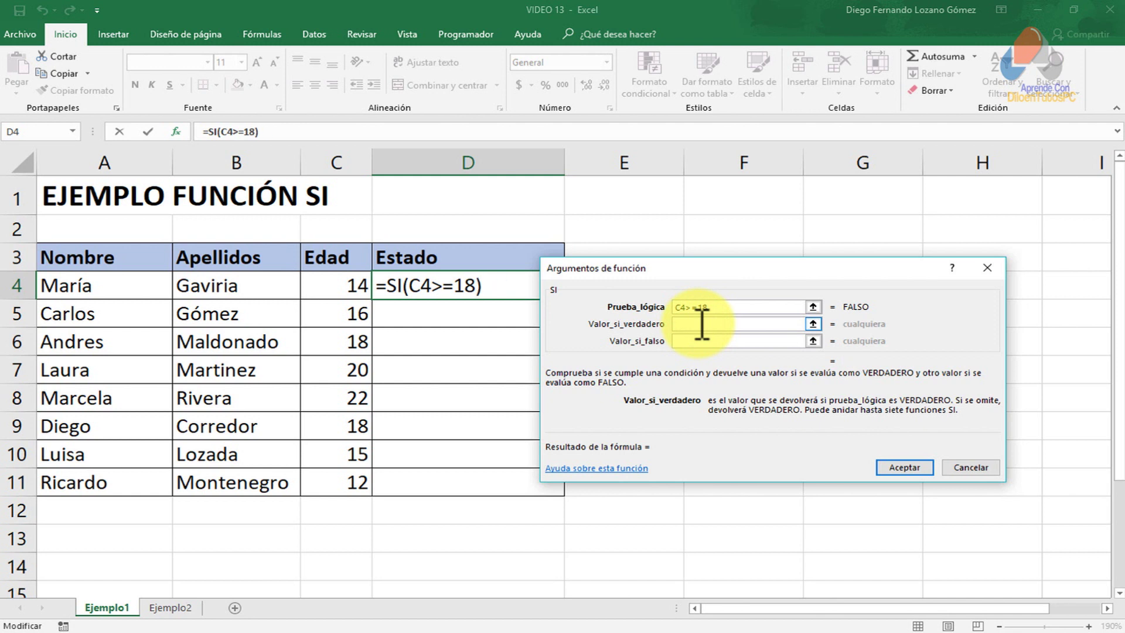
{"action": "type", "text": "Mayor"}
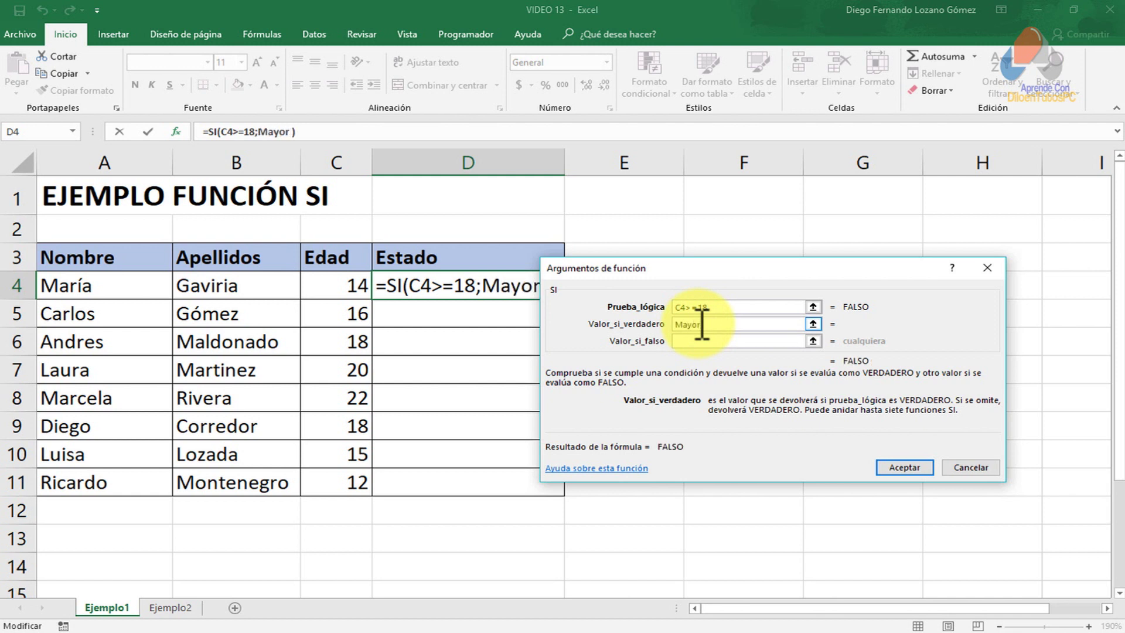
{"action": "type", "text": " de edad"}
{"action": "left_click", "coordinate": [707, 341]}
{"action": "type", "text": "Menor de edad"}
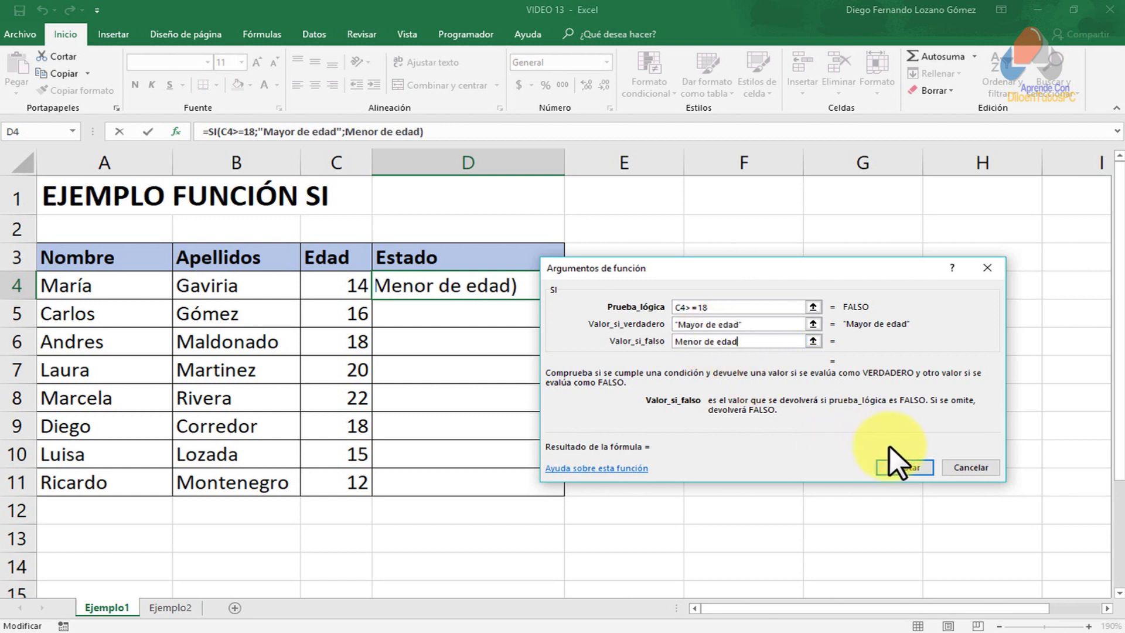
{"action": "left_click", "coordinate": [904, 467]}
{"action": "left_click", "coordinate": [452, 284]}
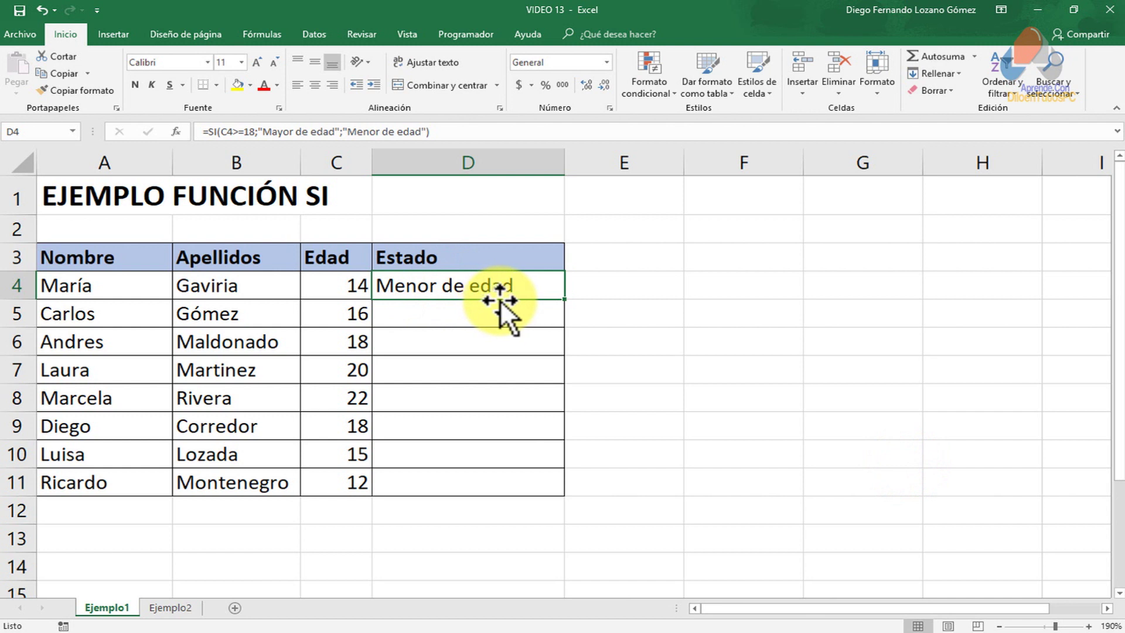
- Fill the status formula down to D11 and go to the Ejemplo2 sheet
{"action": "left_click_drag", "start_coordinate": [565, 299], "coordinate": [562, 490]}
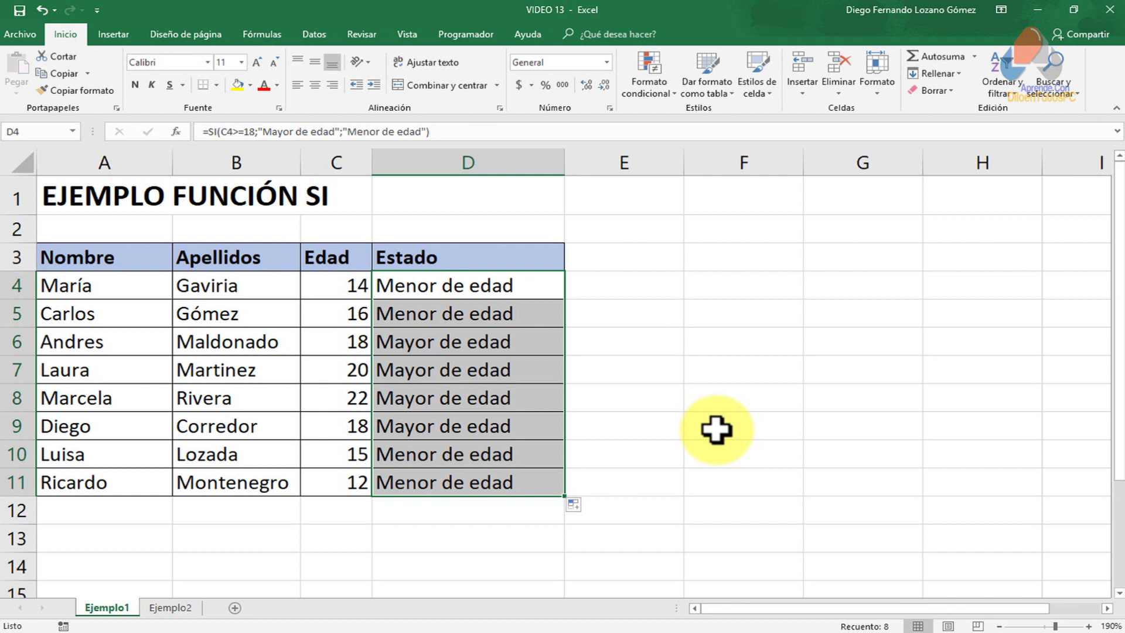
{"action": "left_click", "coordinate": [172, 608]}
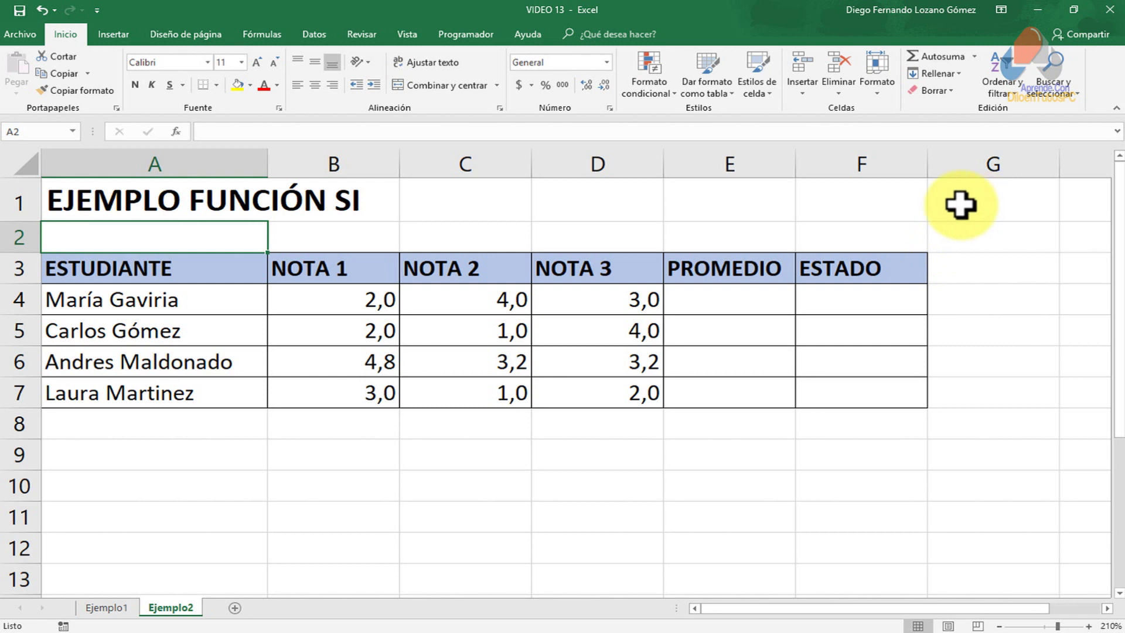
- Enter =PROMEDIO(B4:D4) in E4 for the first student's average
{"action": "left_click", "coordinate": [752, 303]}
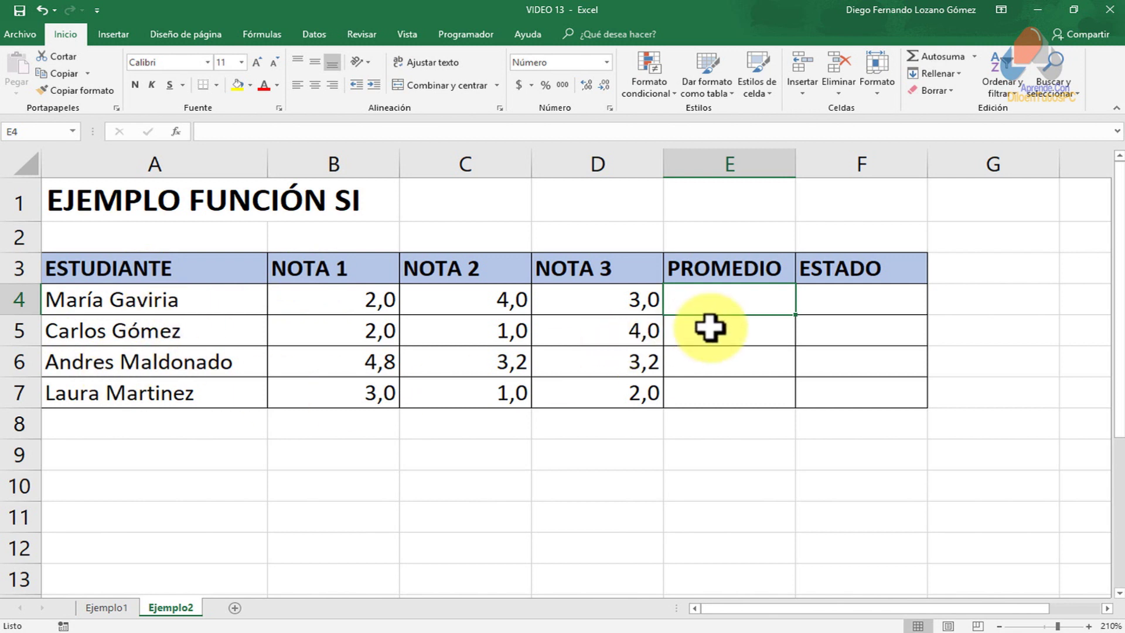
{"action": "type", "text": "="}
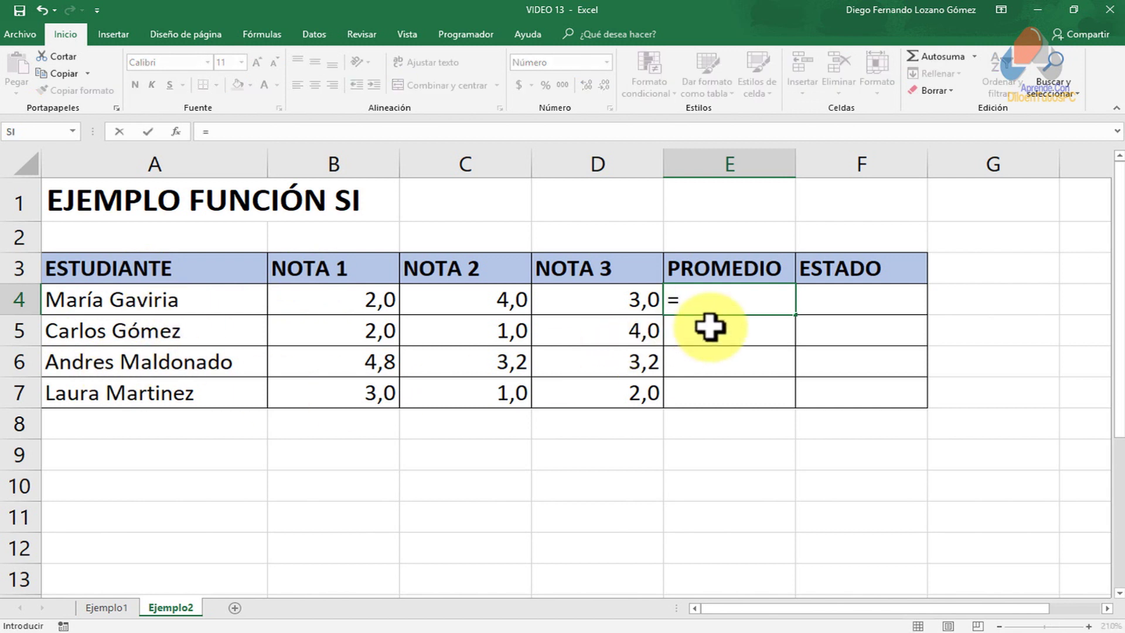
{"action": "type", "text": "prome"}
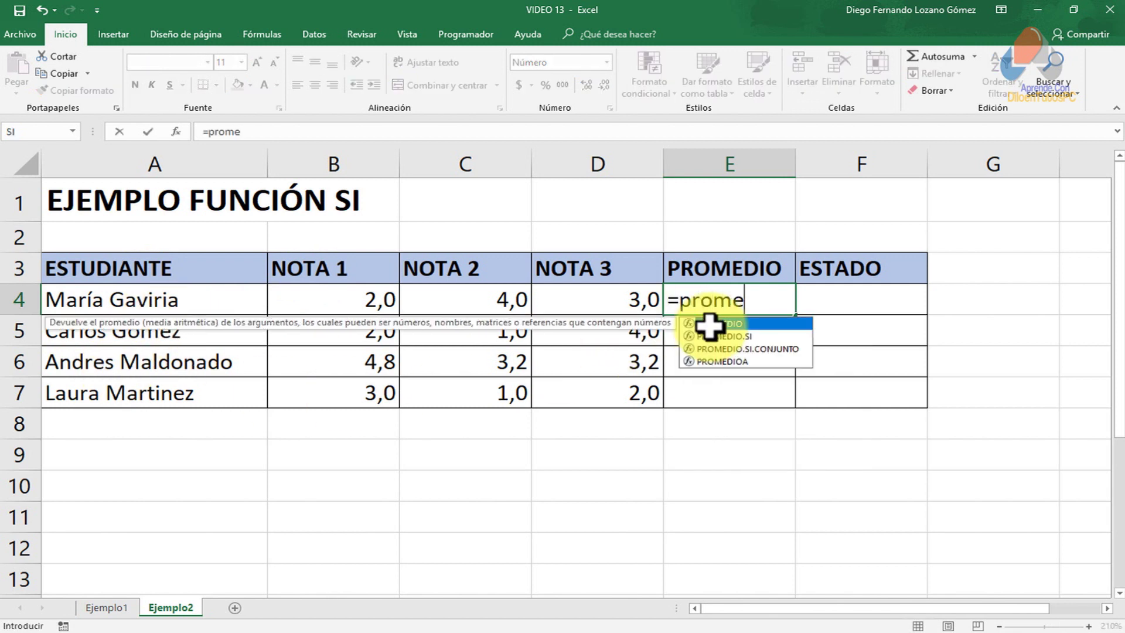
{"action": "key", "text": "Tab"}
{"action": "left_click", "coordinate": [314, 299]}
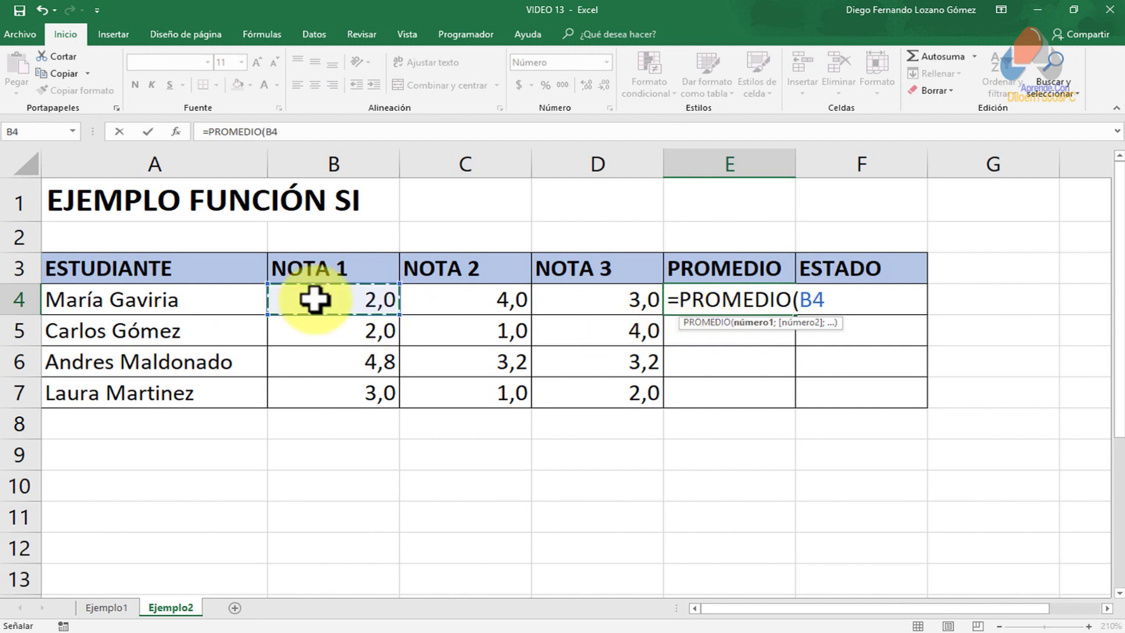
{"action": "left_click_drag", "start_coordinate": [315, 299], "coordinate": [585, 296]}
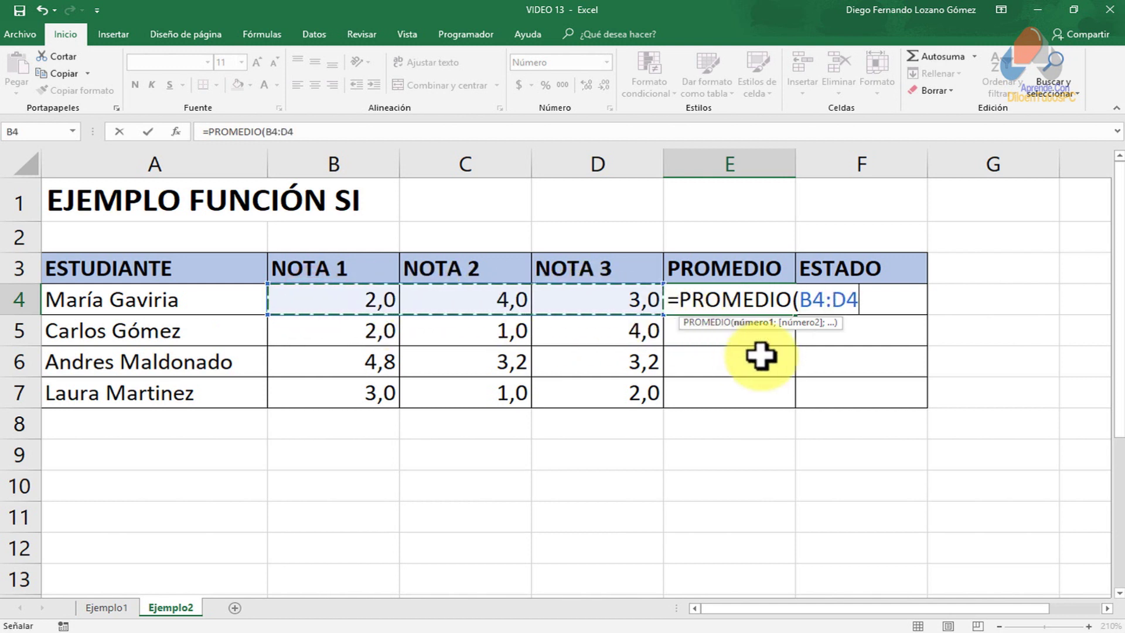
{"action": "type", "text": ")"}
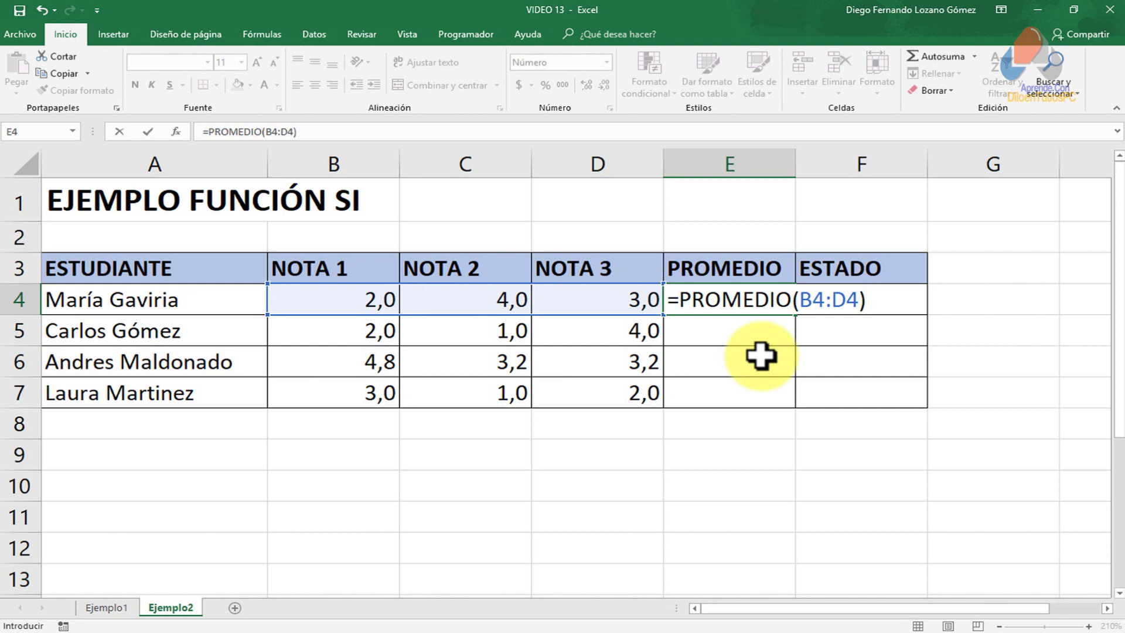
{"action": "key", "text": "Return"}
- Copy the average down to E7, giving 3,0, 2,3, 3,7 and 2,0
{"action": "left_click", "coordinate": [727, 302]}
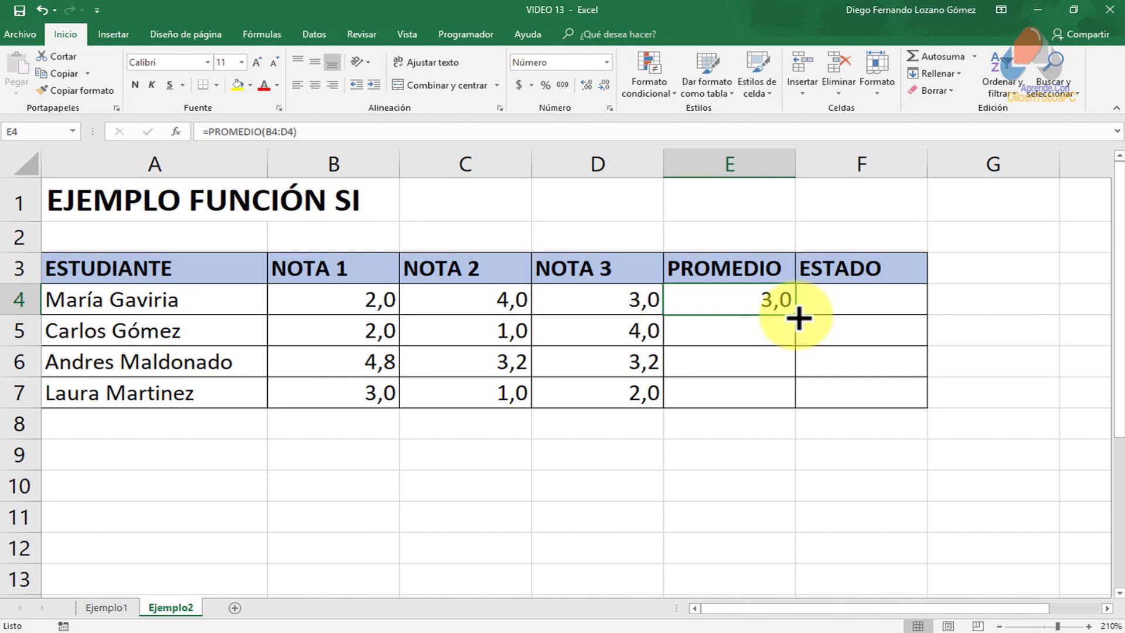
{"action": "double_click", "coordinate": [798, 317]}
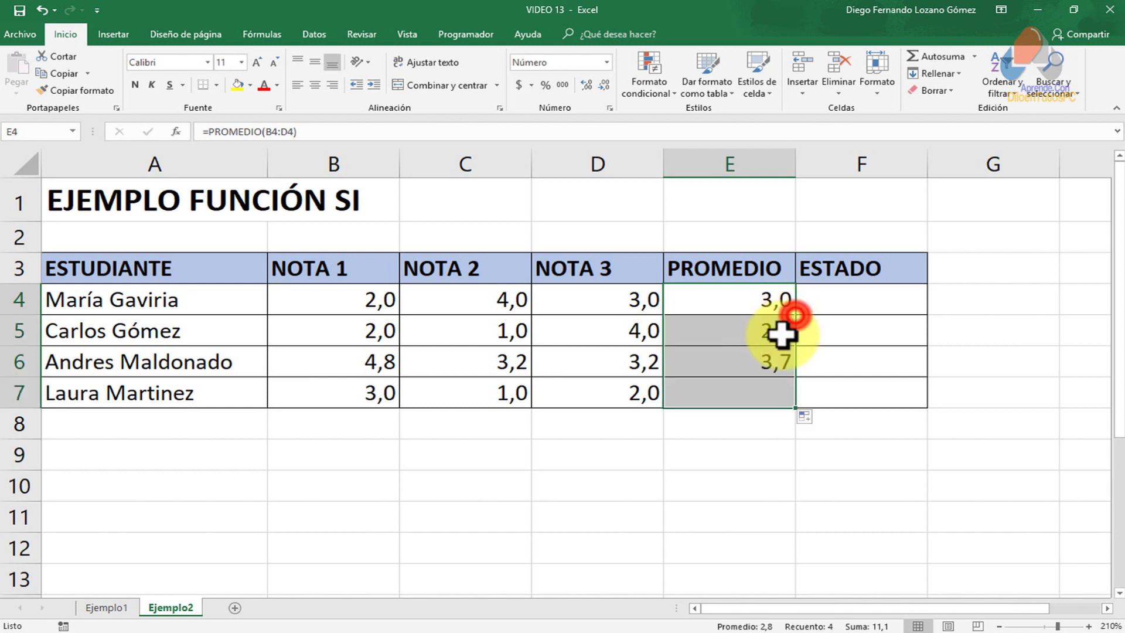
{"action": "left_click", "coordinate": [740, 310]}
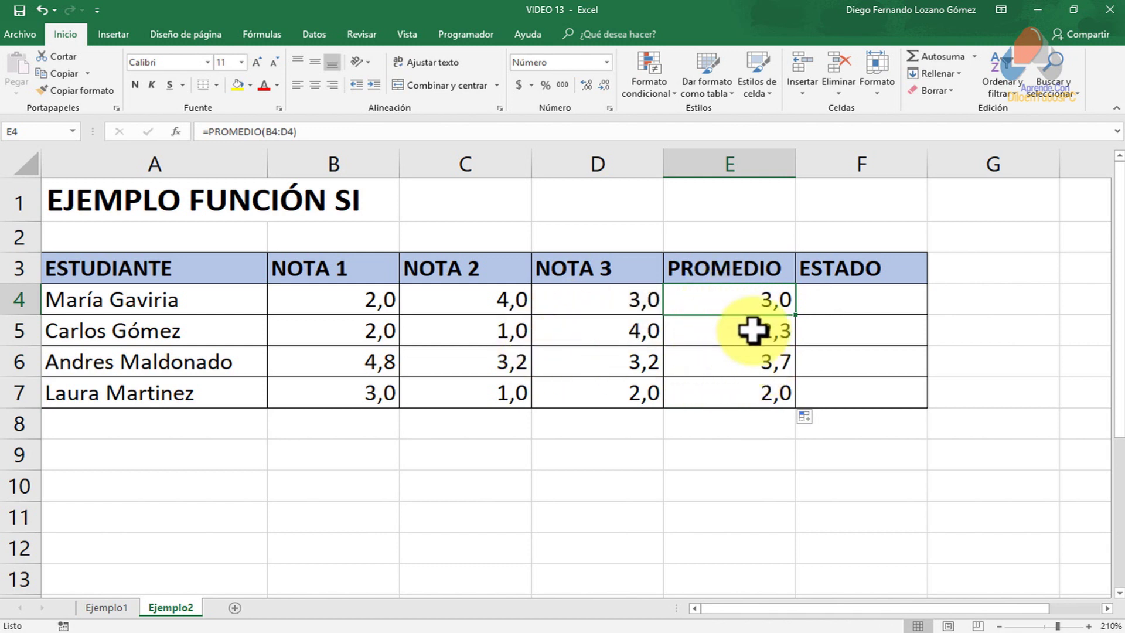
{"action": "left_click", "coordinate": [734, 300]}
{"action": "left_click_drag", "start_coordinate": [728, 339], "coordinate": [726, 387]}
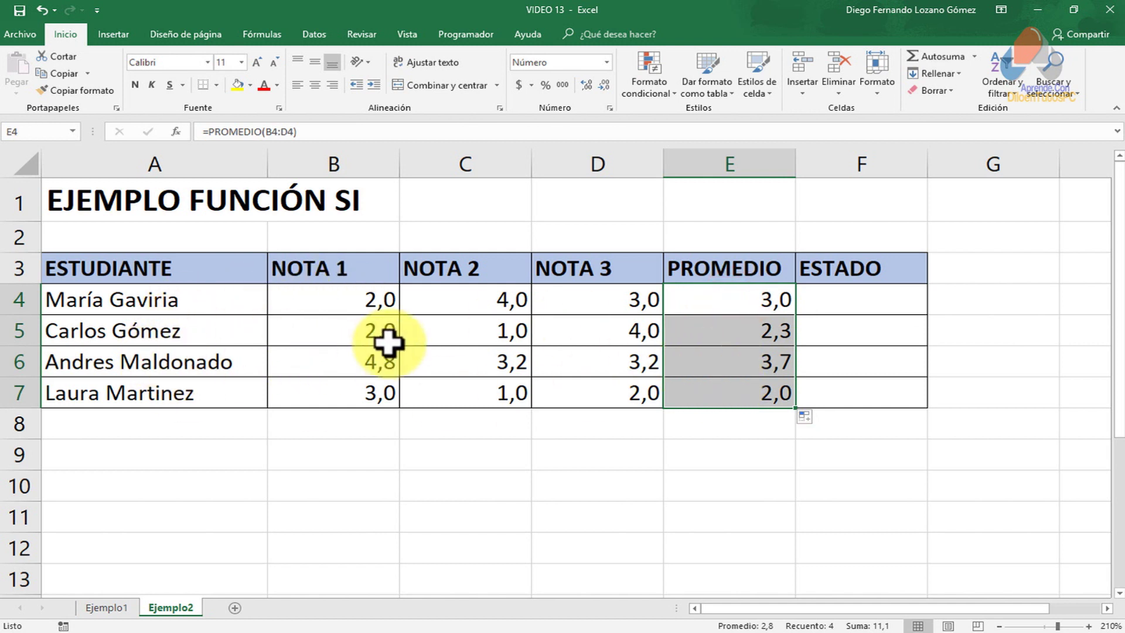
{"action": "left_click", "coordinate": [857, 305]}
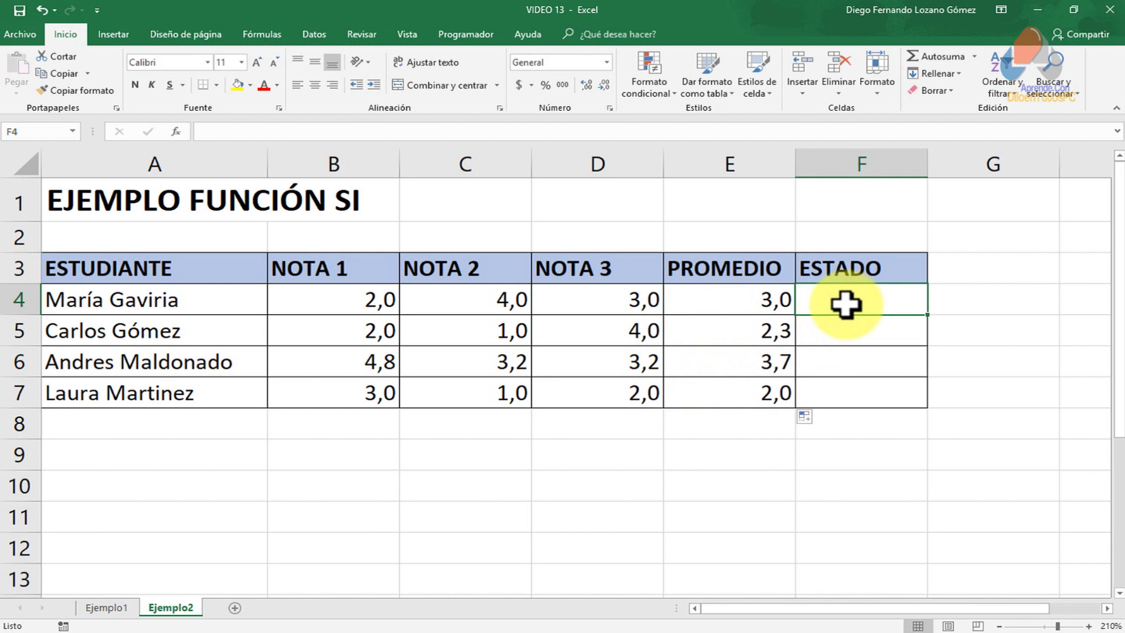
{"action": "type", "text": "="}
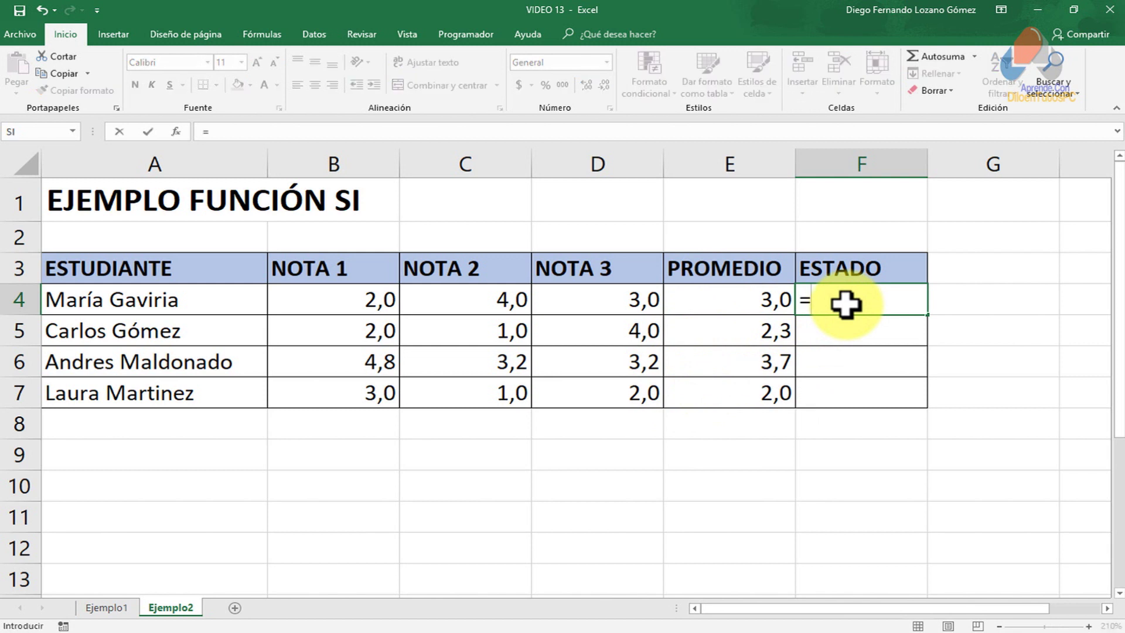
{"action": "type", "text": "SI"}
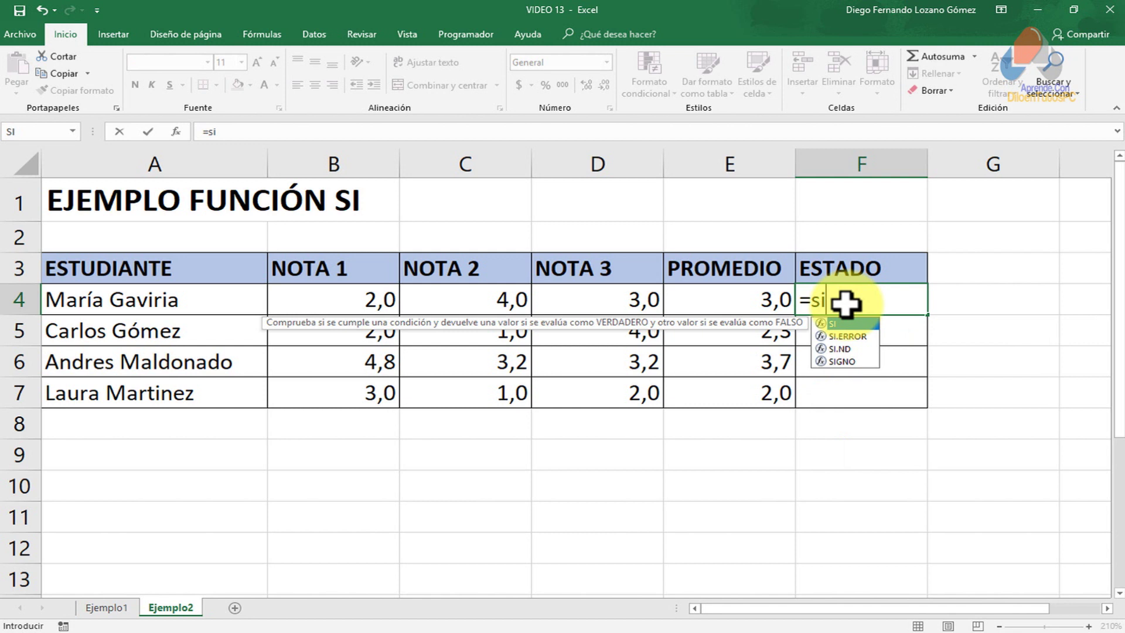
{"action": "type", "text": "("}
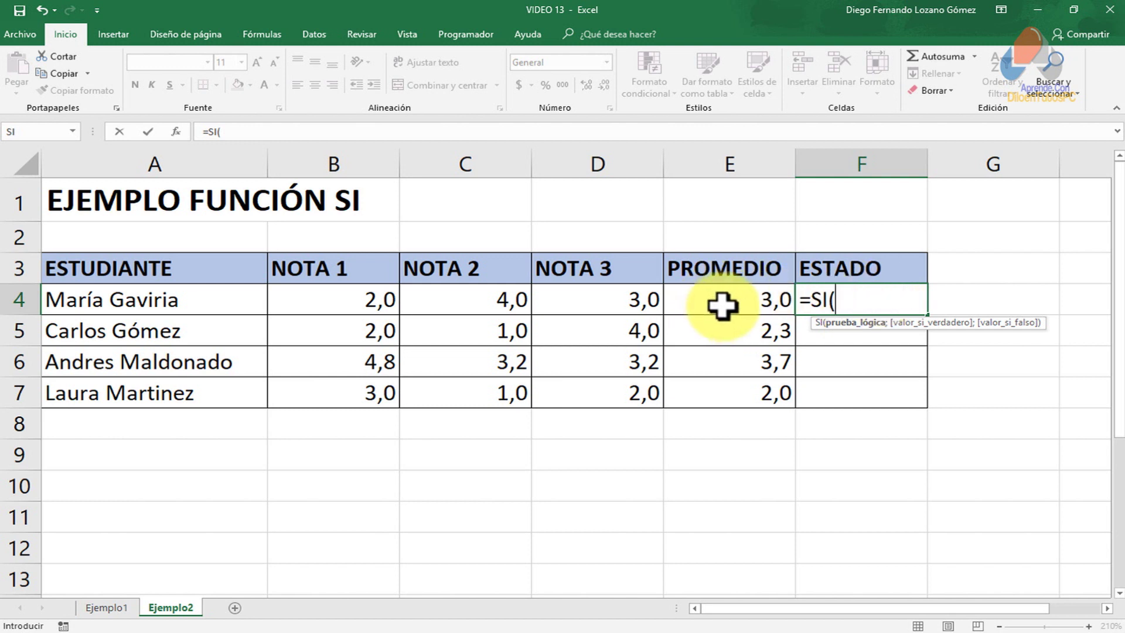
{"action": "left_click", "coordinate": [723, 305]}
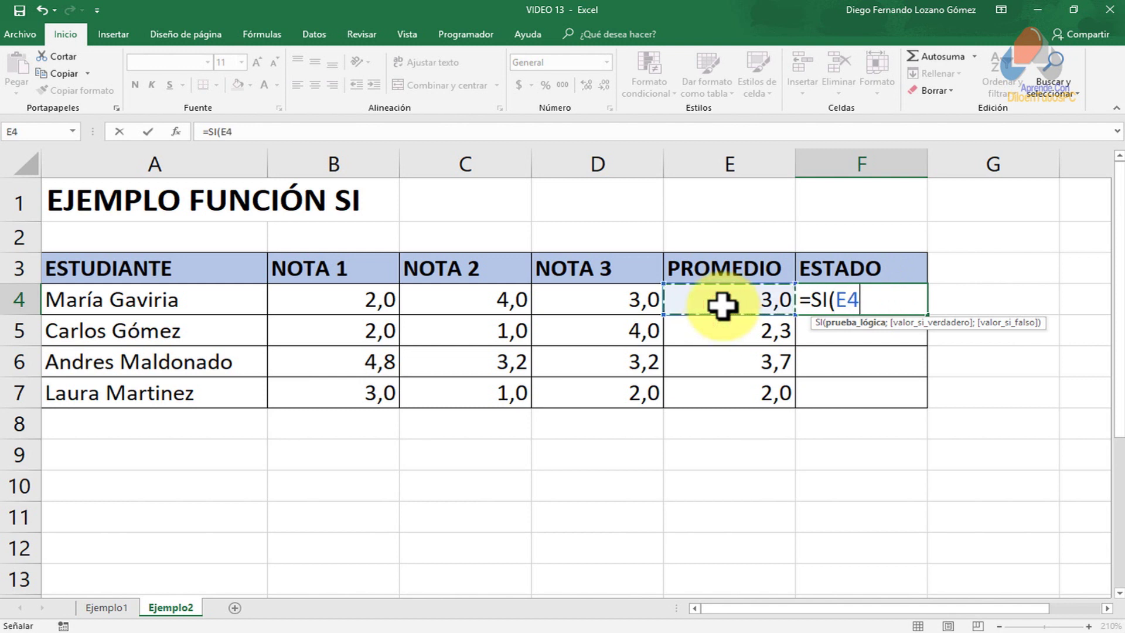
{"action": "type", "text": ">=3;"}
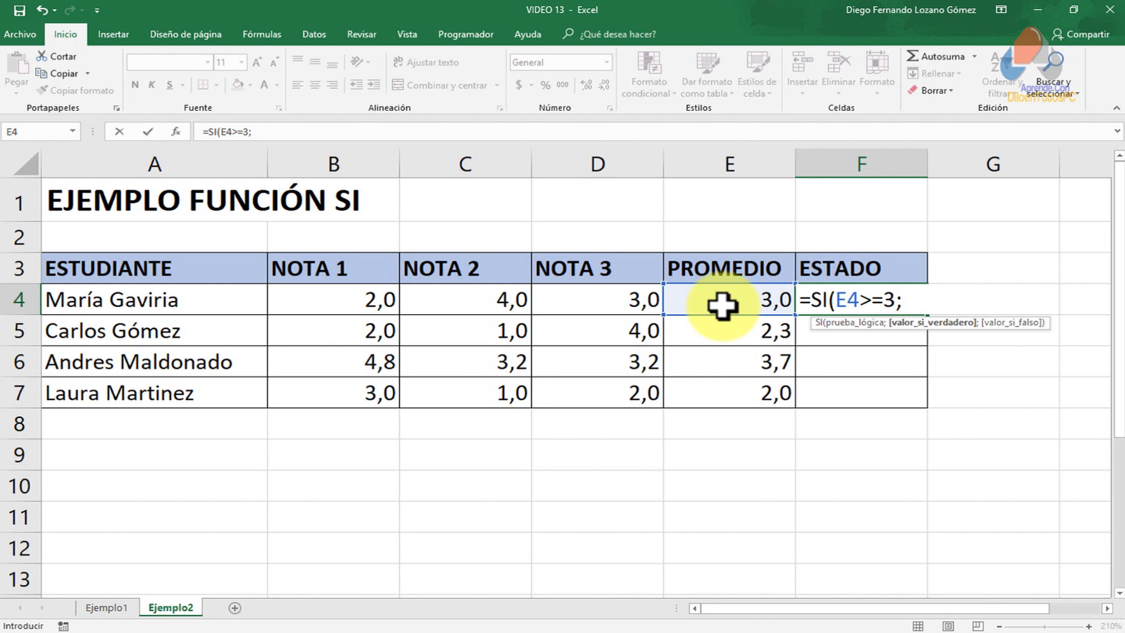
{"action": "type", "text": "\"Aprueba\";"}
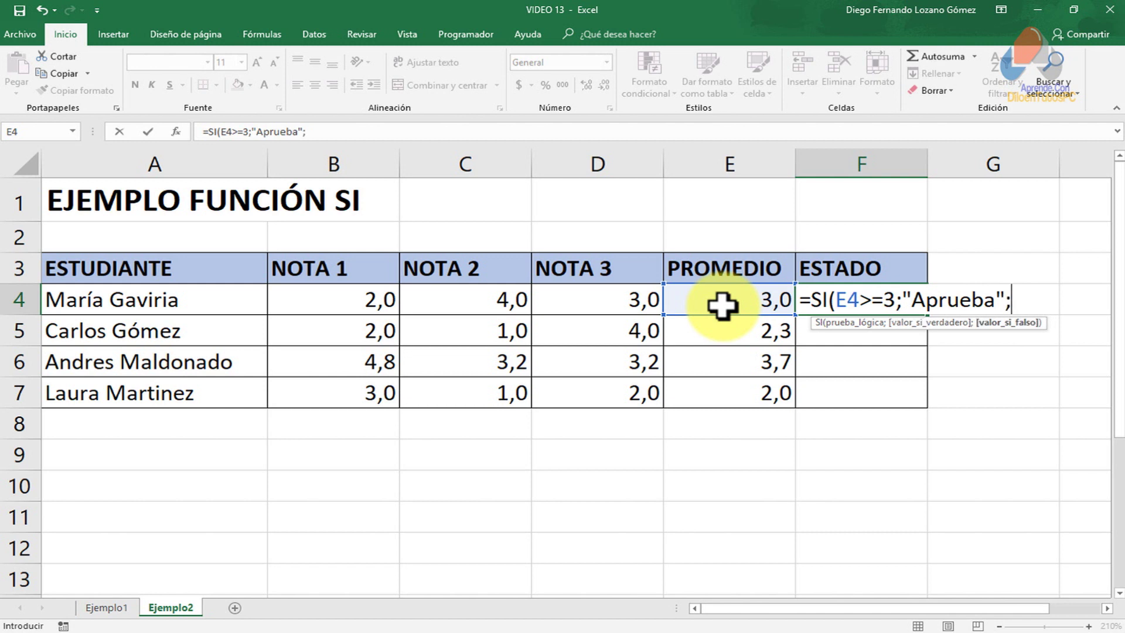
{"action": "type", "text": "\"Re"}
{"action": "type", "text": "pr"}
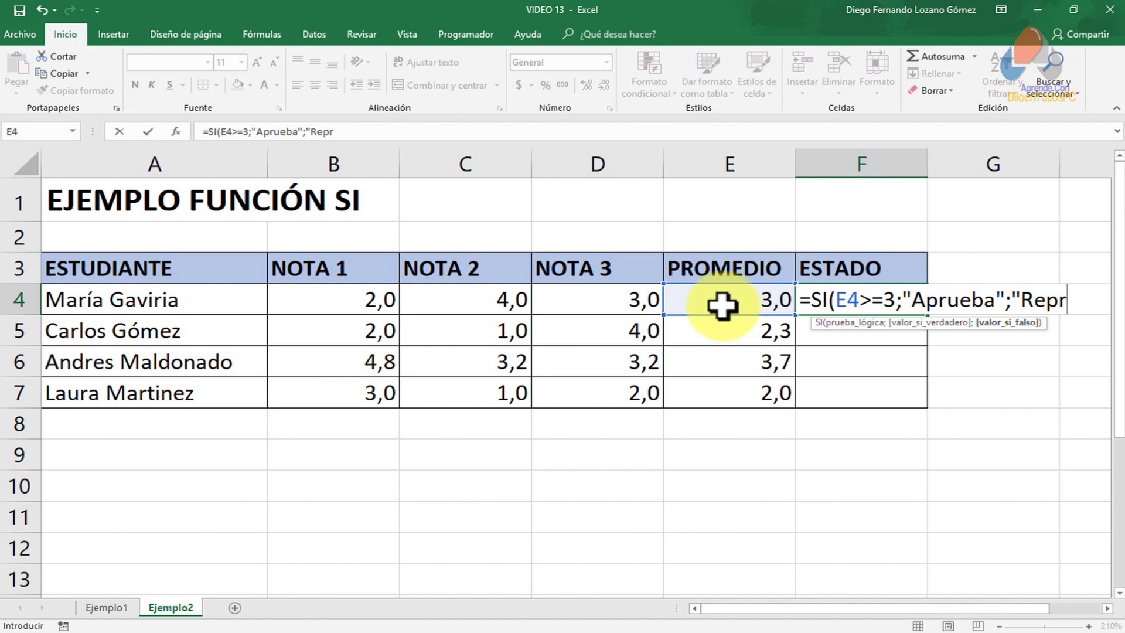
{"action": "type", "text": "ueba\")"}
{"action": "key", "text": "Return"}
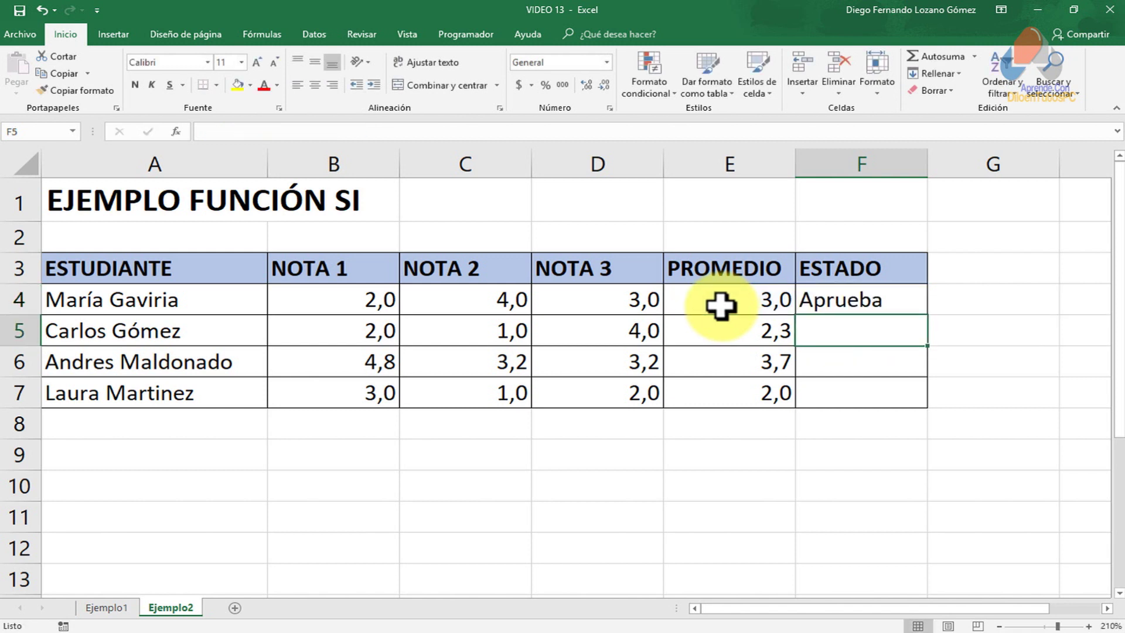
{"action": "left_click", "coordinate": [843, 298]}
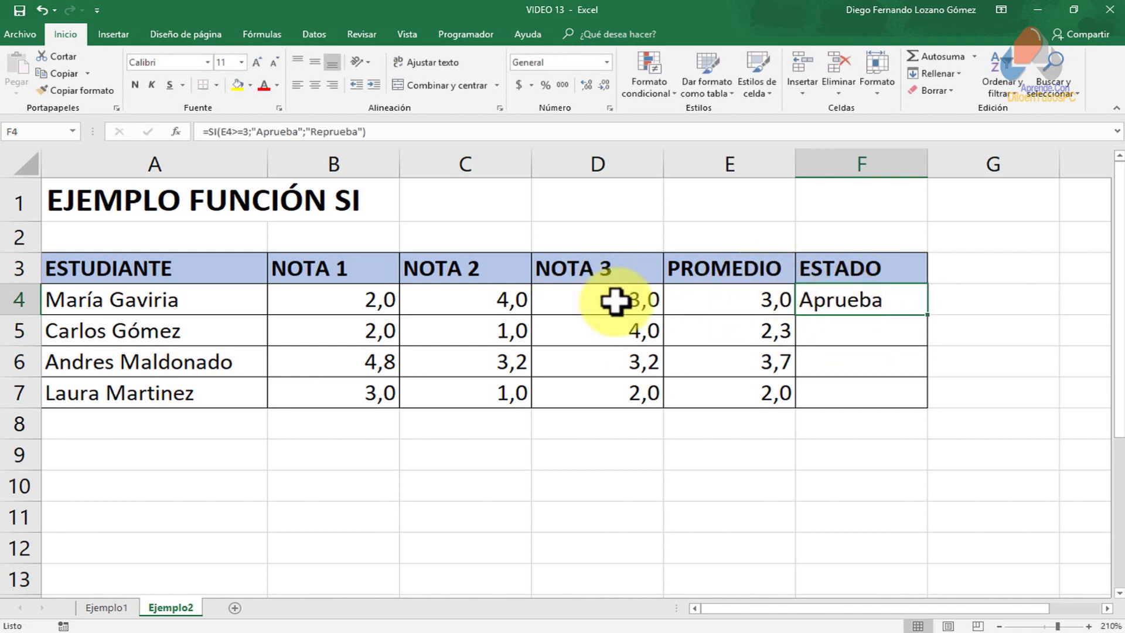
{"action": "double_click", "coordinate": [929, 316]}
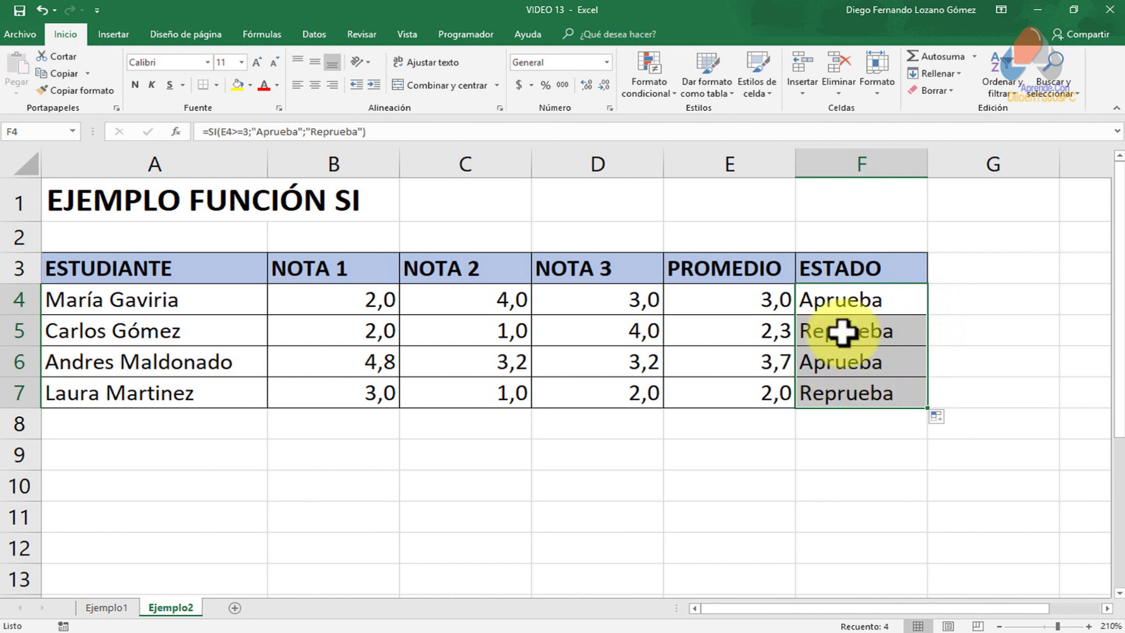
{"action": "left_click", "coordinate": [884, 371]}
{"action": "left_click_drag", "start_coordinate": [848, 302], "coordinate": [842, 394]}
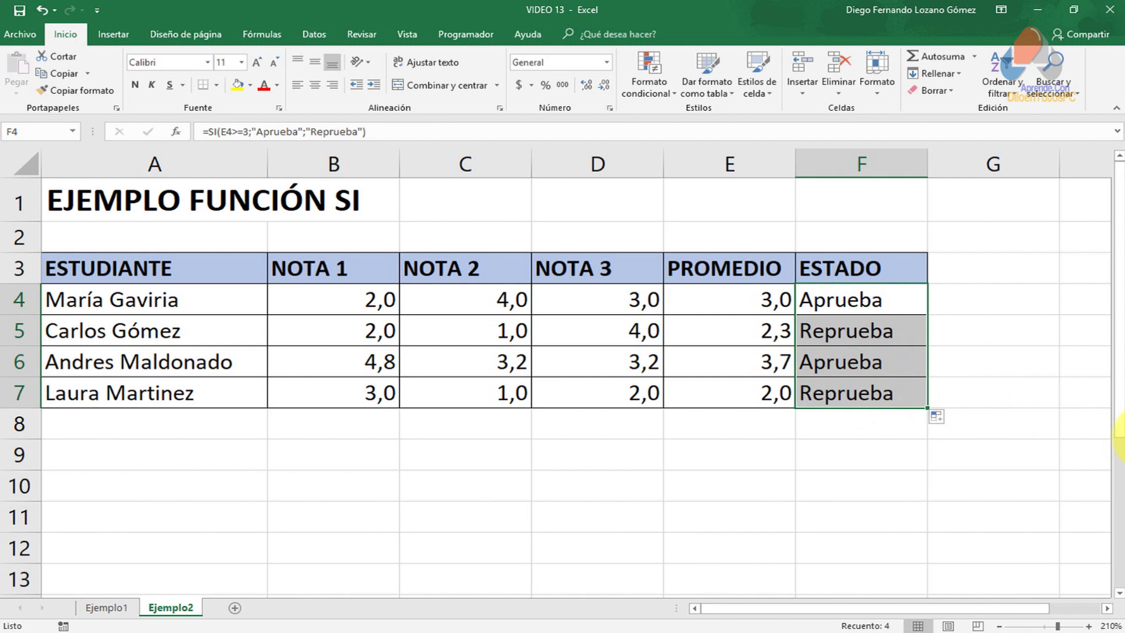
{"action": "key", "text": "Delete"}
{"action": "left_click", "coordinate": [849, 306]}
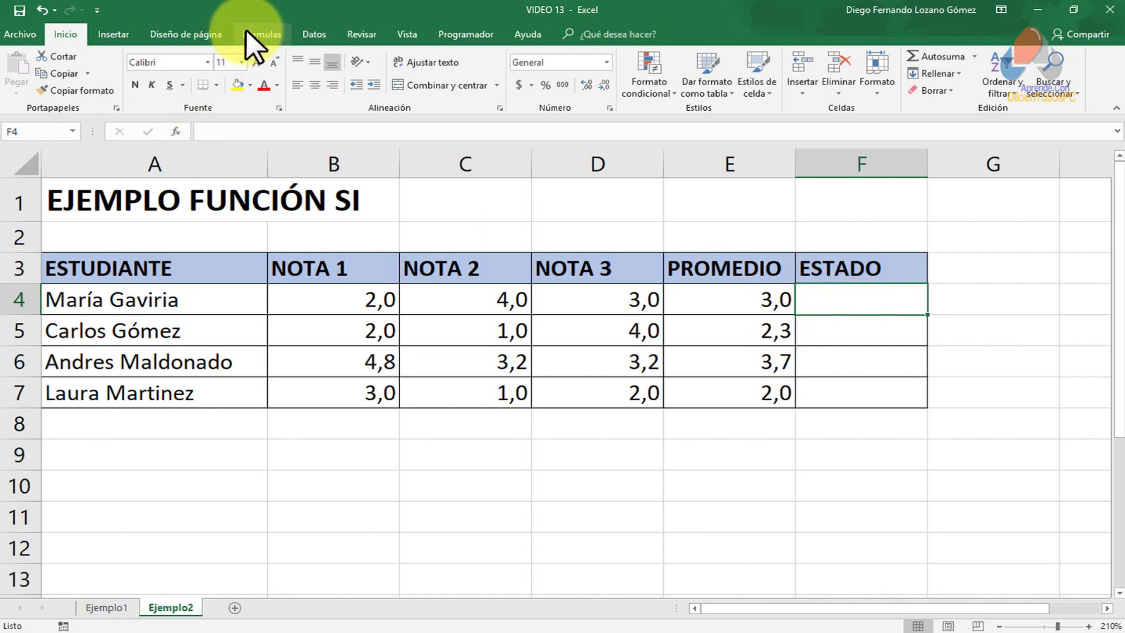
- Insert SI into F4 from Fórmulas > Lógicas and move the arguments dialog aside
{"action": "left_click", "coordinate": [261, 33]}
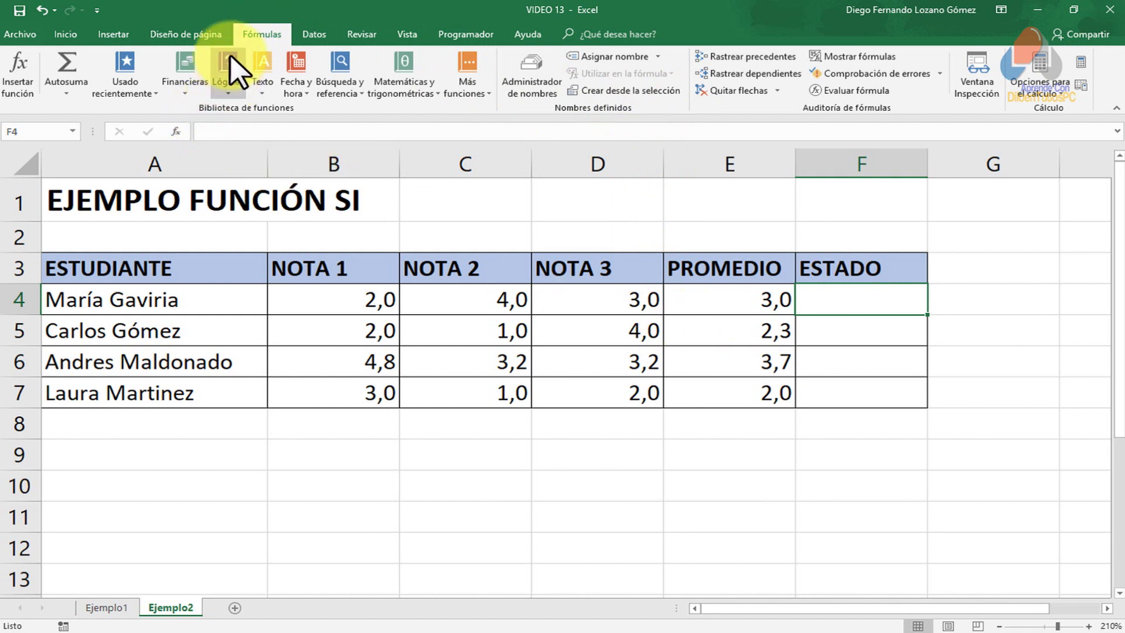
{"action": "left_click", "coordinate": [226, 91]}
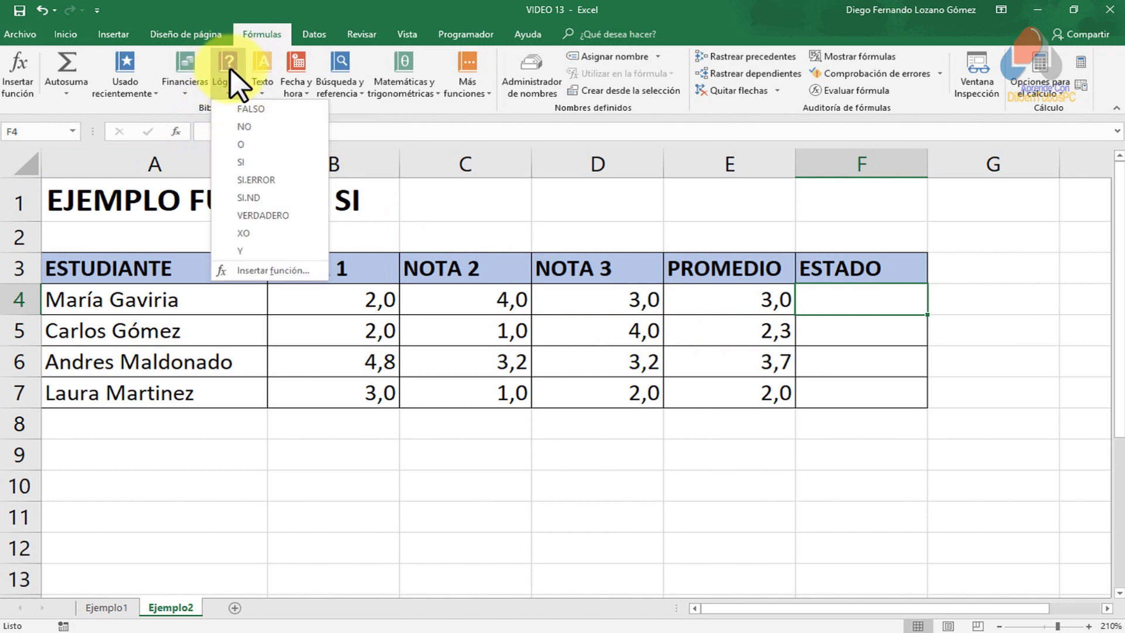
{"action": "left_click", "coordinate": [252, 163]}
{"action": "mouse_move", "coordinate": [785, 281]}
{"action": "left_mouse_down"}
{"action": "mouse_move", "coordinate": [679, 352]}
{"action": "mouse_move", "coordinate": [466, 240]}
{"action": "left_mouse_up"}
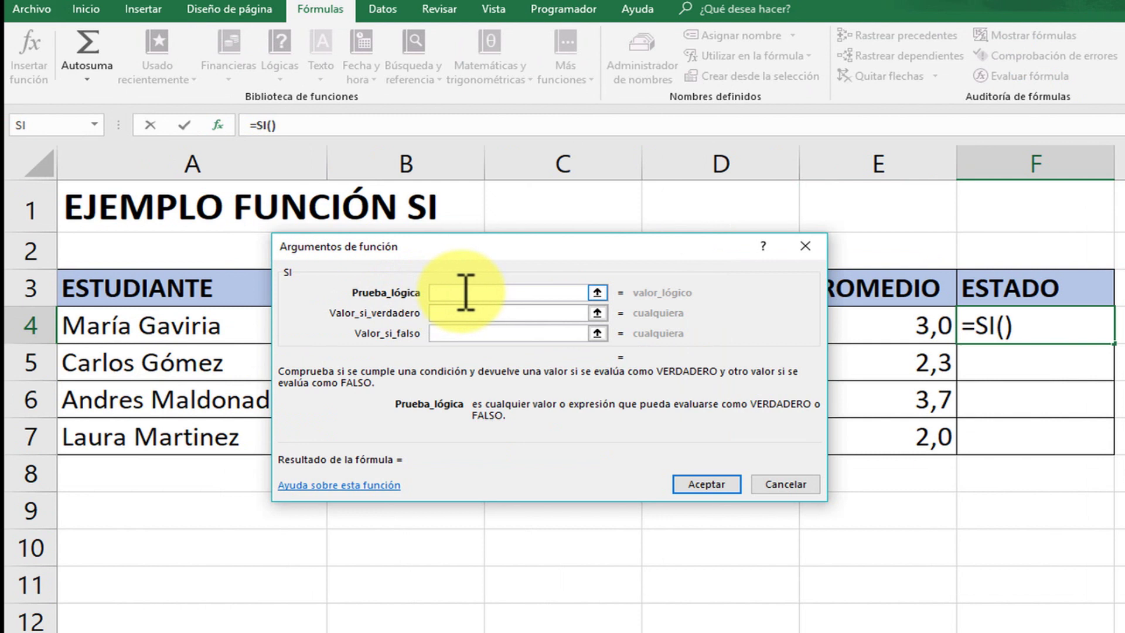
- Set F4 to =SI(E4>=3;"APRUEBA";"REPRUEBA") through the arguments dialog
{"action": "left_click", "coordinate": [895, 325]}
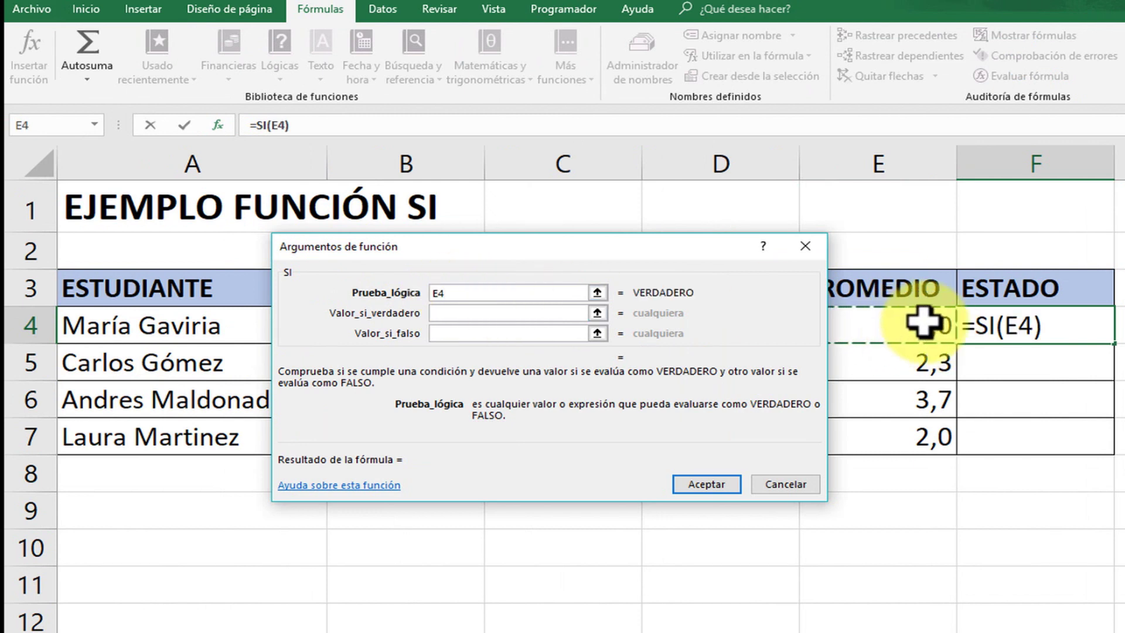
{"action": "left_click", "coordinate": [478, 295]}
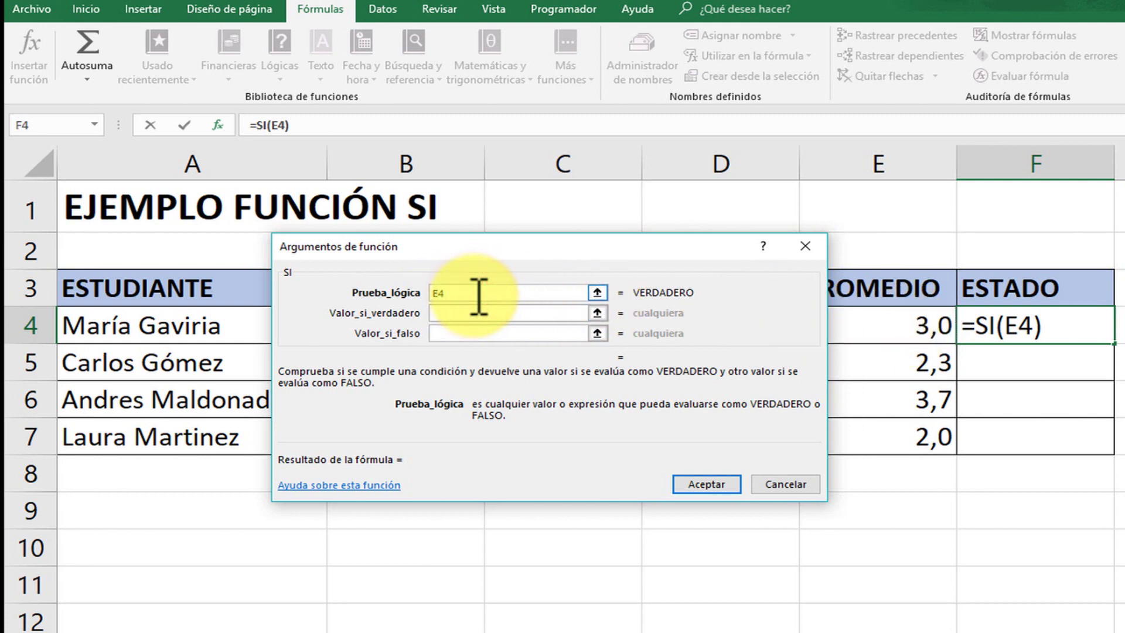
{"action": "type", "text": ">=3"}
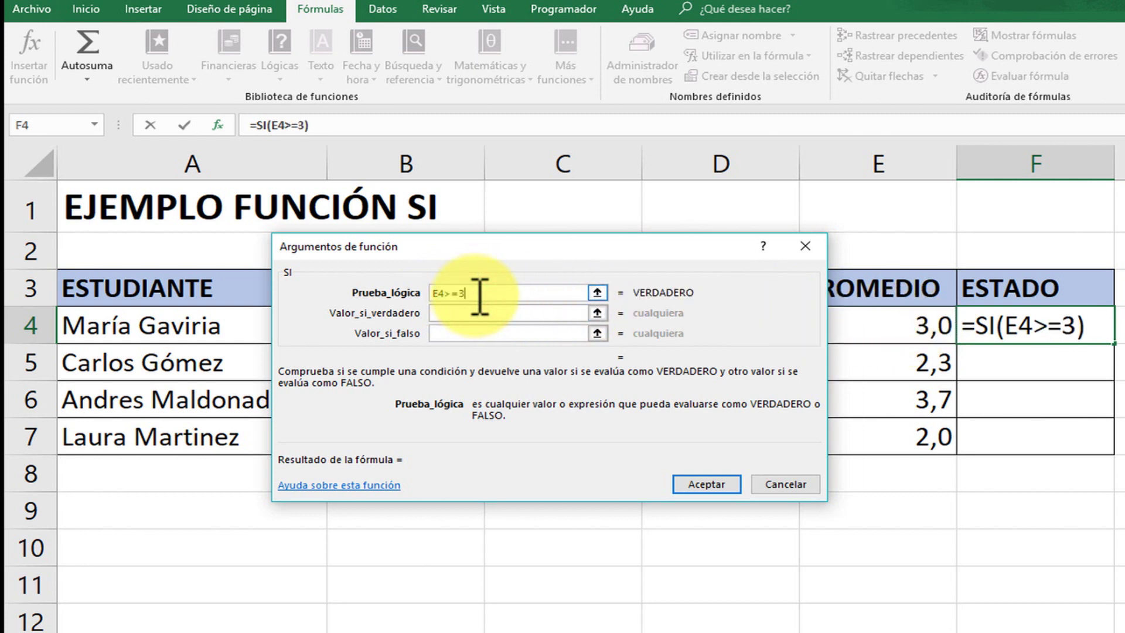
{"action": "left_click", "coordinate": [464, 314]}
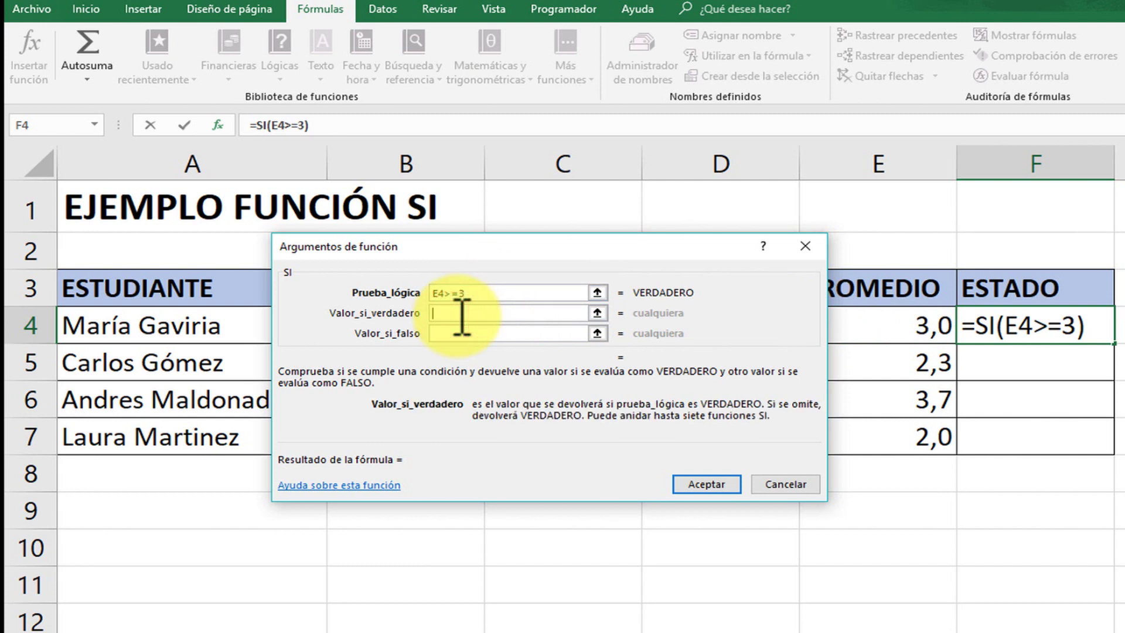
{"action": "type", "text": "a"}
{"action": "key", "text": "BackSpace"}
{"action": "type", "text": "APRUEBA"}
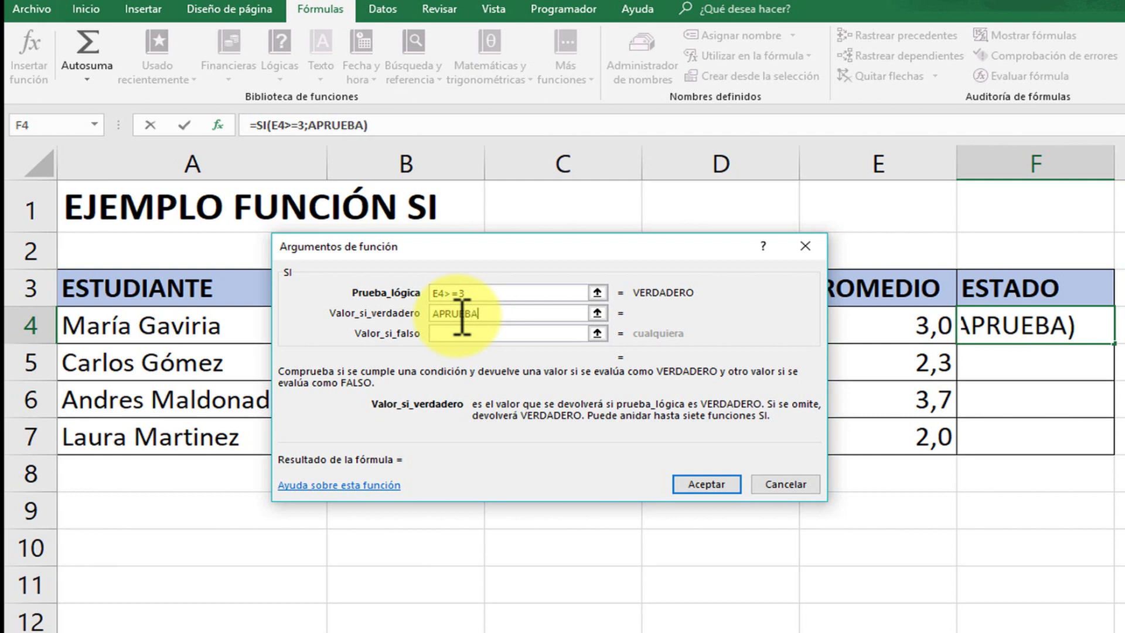
{"action": "left_click", "coordinate": [462, 334]}
{"action": "type", "text": "REPRUEBA"}
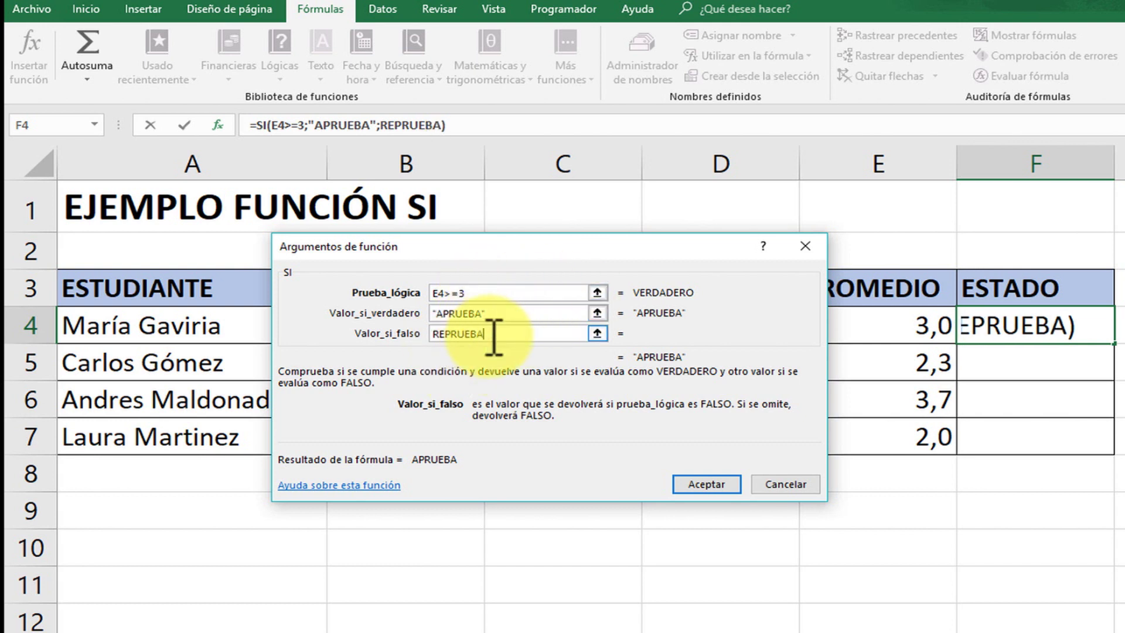
{"action": "left_click", "coordinate": [721, 484]}
{"action": "left_click", "coordinate": [1029, 325]}
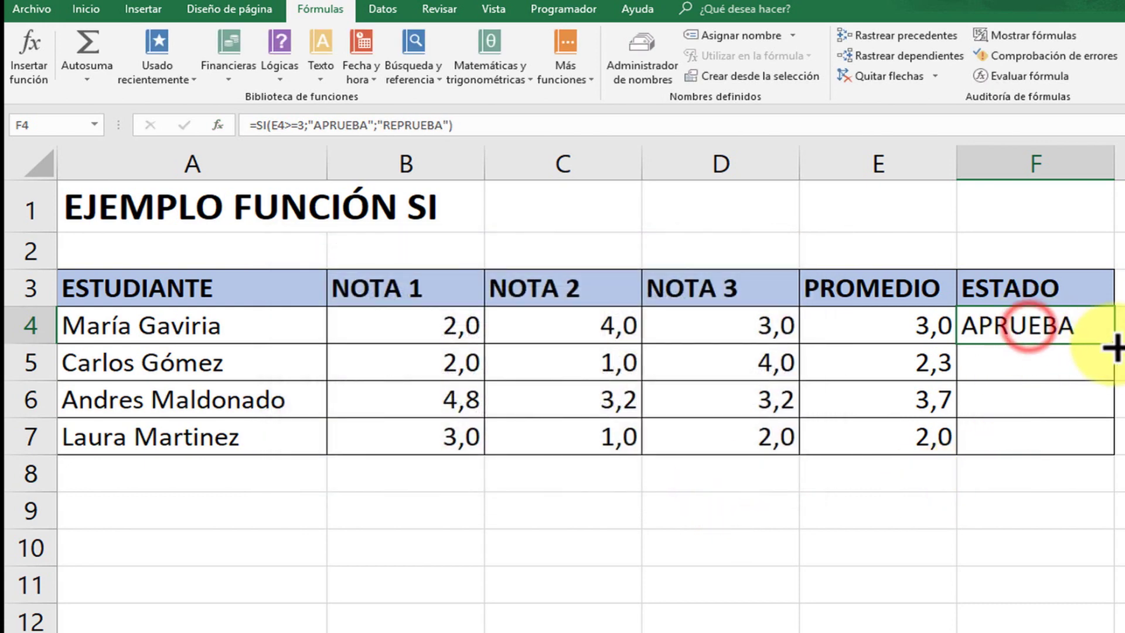
- Fill the SI formula from F4 down to F7, giving APRUEBA, REPRUEBA, APRUEBA, REPRUEBA
{"action": "left_click_drag", "start_coordinate": [1113, 343], "coordinate": [1113, 452]}
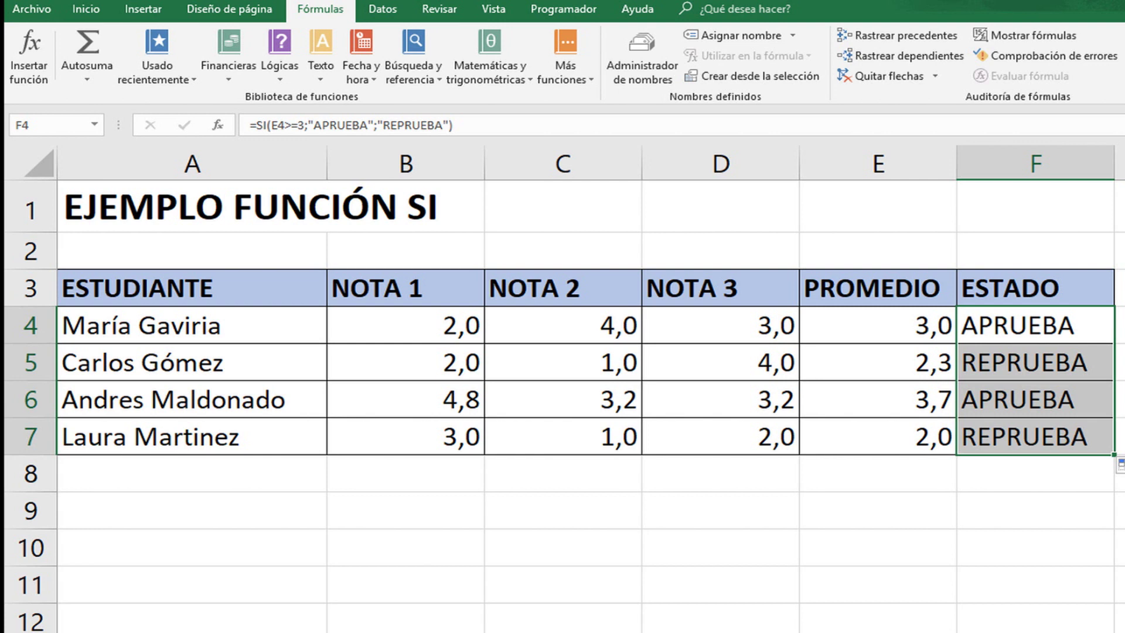
{"action": "left_click", "coordinate": [1006, 331]}
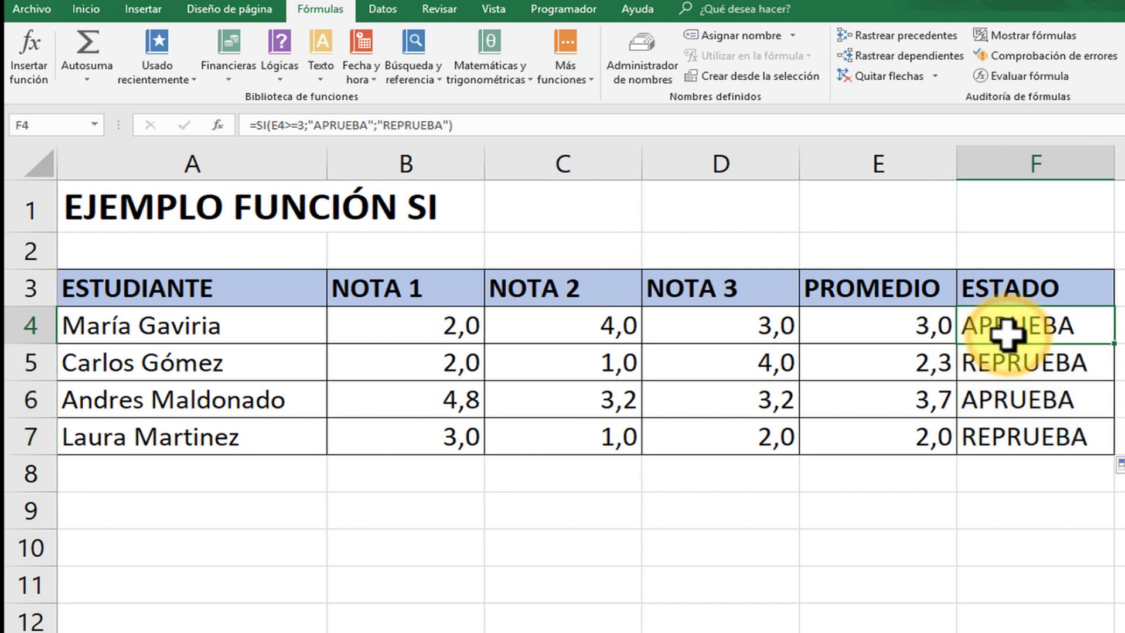